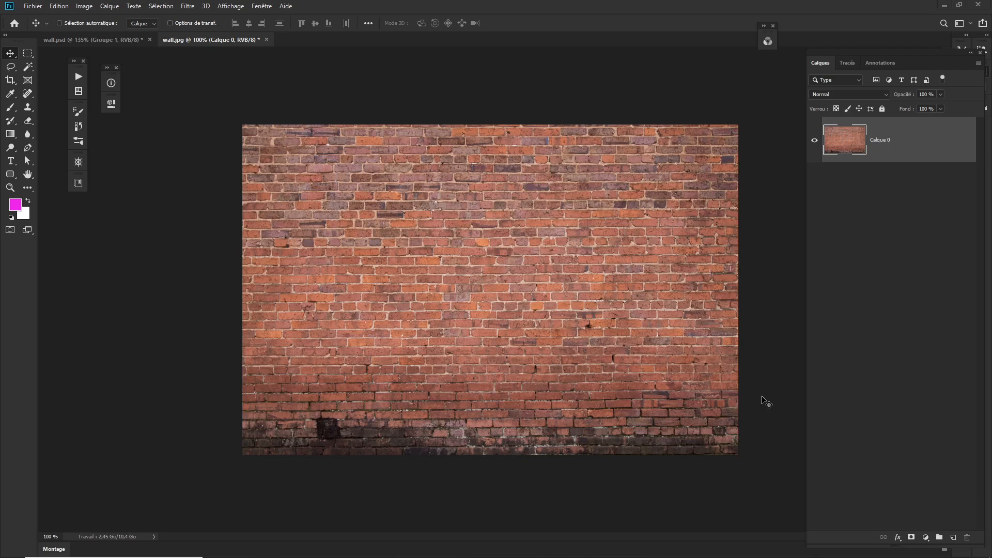
Add a Noir et blanc adjustment layer with default settings above the brick wall layer
{"action": "left_click", "coordinate": [912, 537]}
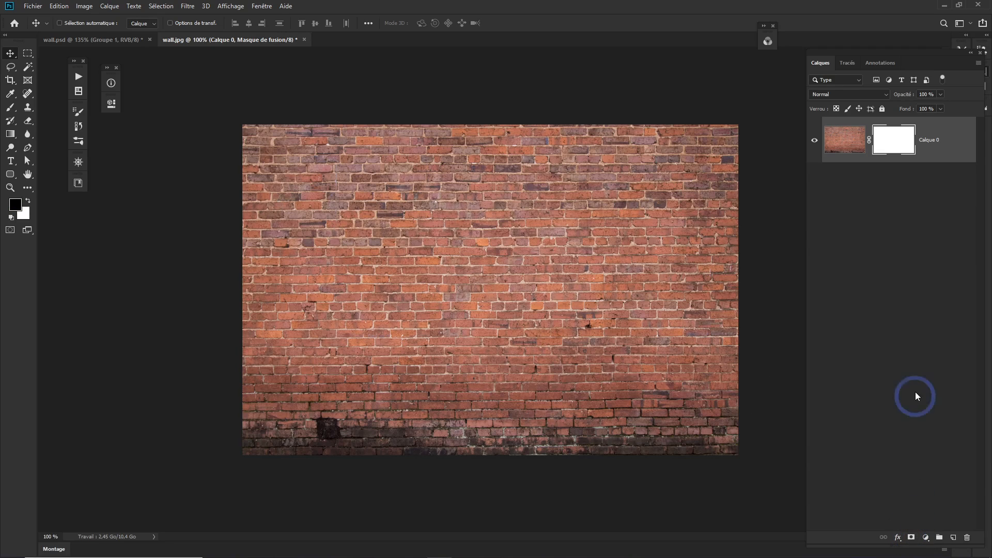
{"action": "key", "text": "ctrl+z"}
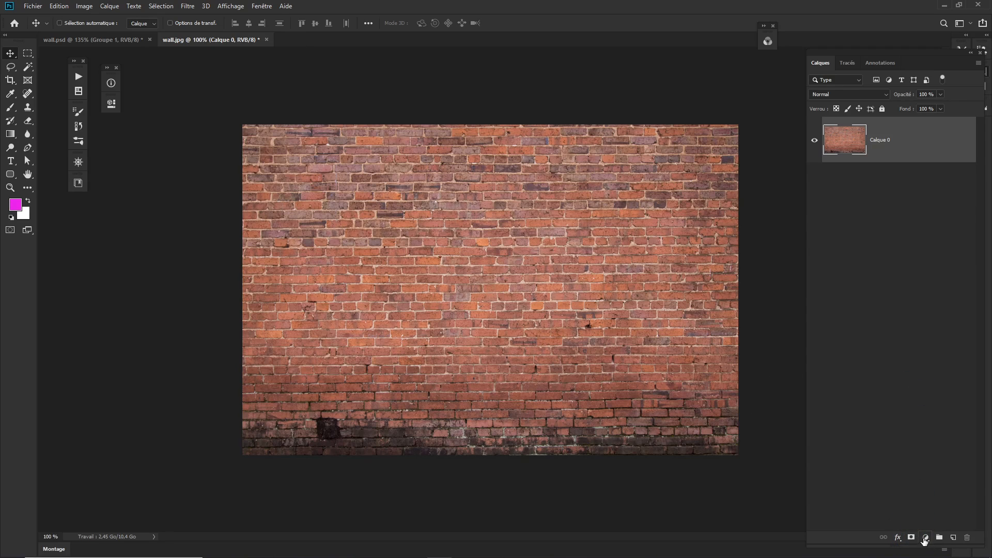
{"action": "left_click", "coordinate": [924, 537]}
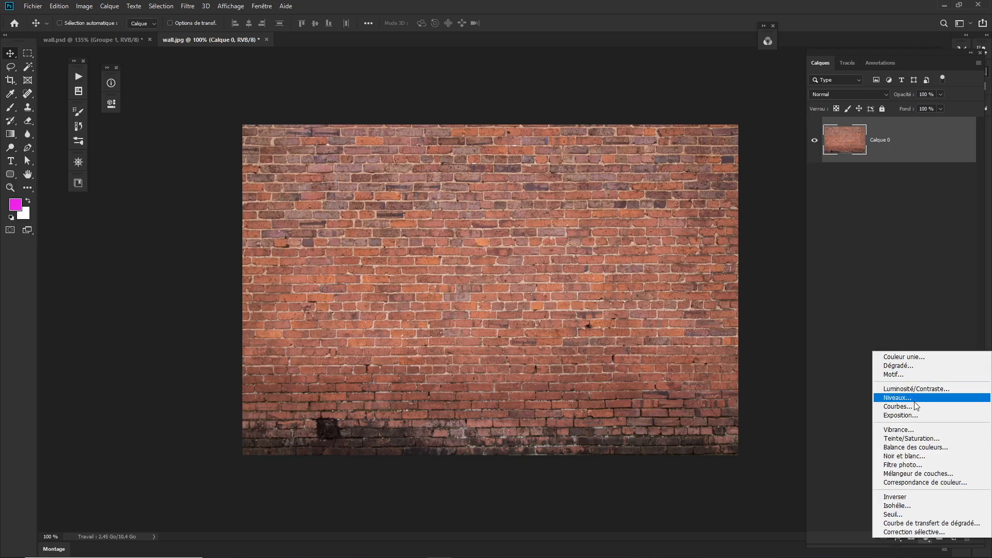
{"action": "left_click", "coordinate": [916, 457]}
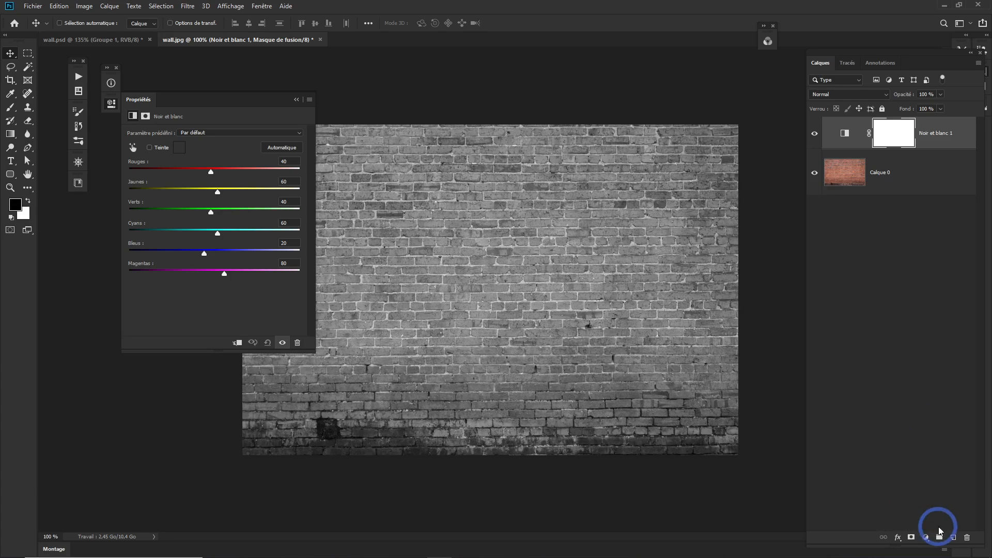
Add a Niveaux adjustment layer with the midtone input set to 0,91 and the black input level to 25
{"action": "left_click", "coordinate": [925, 537]}
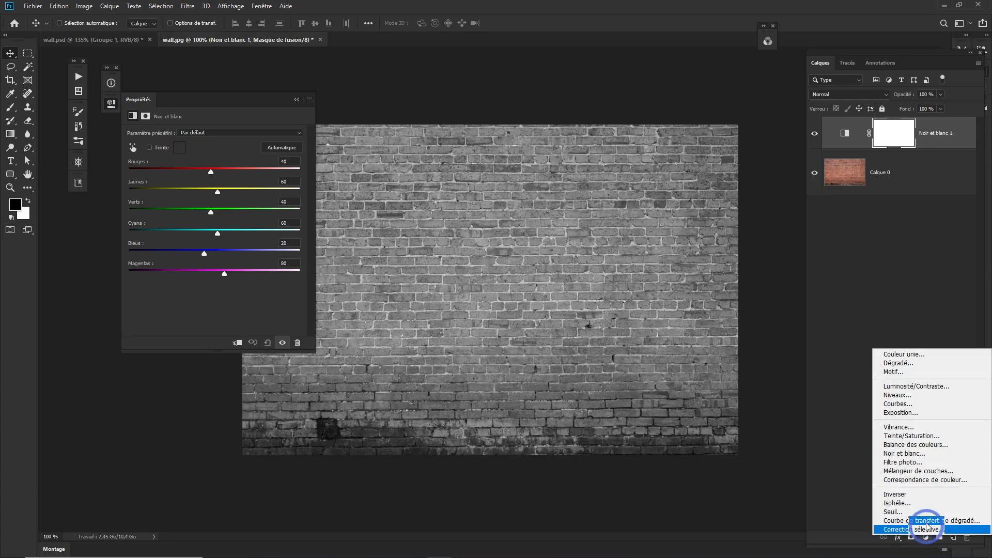
{"action": "left_click", "coordinate": [902, 395]}
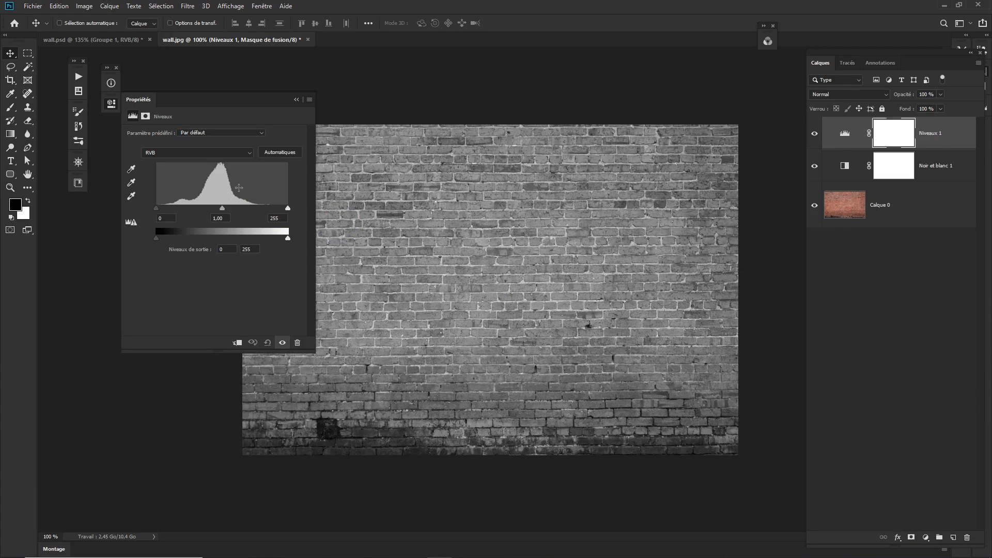
{"action": "mouse_move", "coordinate": [222, 208]}
{"action": "left_mouse_down"}
{"action": "mouse_move", "coordinate": [237, 207]}
{"action": "mouse_move", "coordinate": [228, 207]}
{"action": "left_mouse_up"}
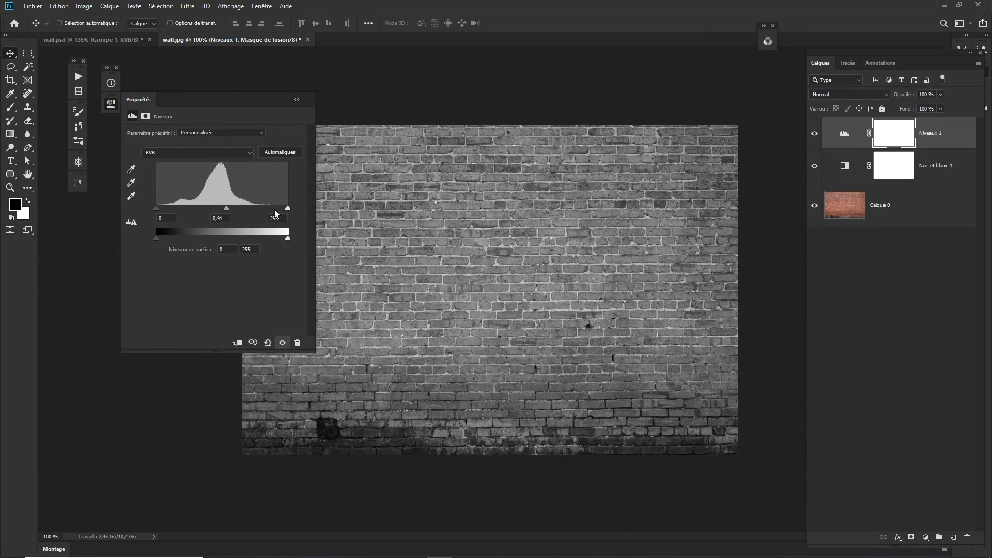
{"action": "mouse_move", "coordinate": [288, 208]}
{"action": "left_mouse_down"}
{"action": "mouse_move", "coordinate": [276, 207]}
{"action": "mouse_move", "coordinate": [288, 208]}
{"action": "left_mouse_up"}
{"action": "left_click_drag", "start_coordinate": [157, 208], "coordinate": [169, 209]}
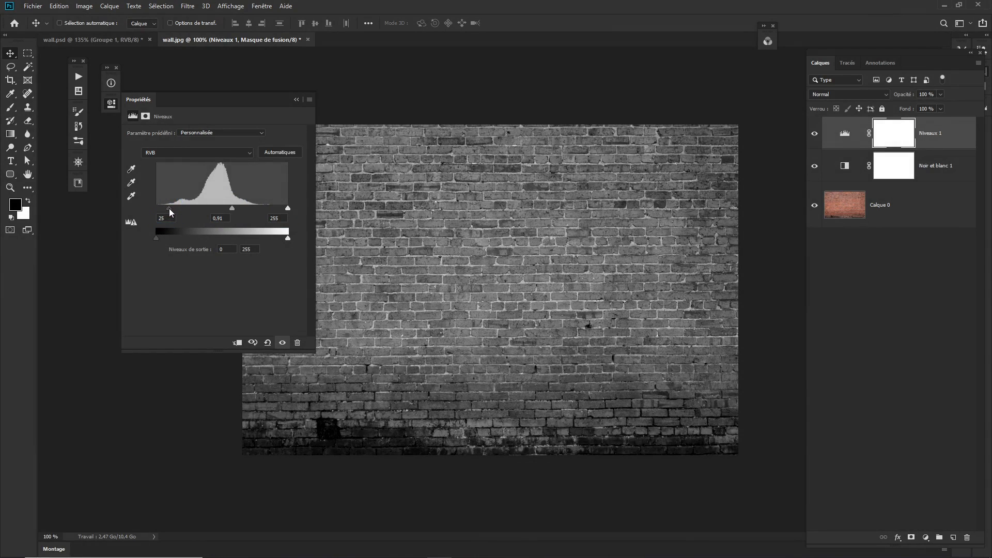
{"action": "left_click", "coordinate": [296, 101]}
Add a Courbes adjustment layer and lower the middle of the RGB curve slightly to darken the midtones
{"action": "left_click", "coordinate": [926, 538]}
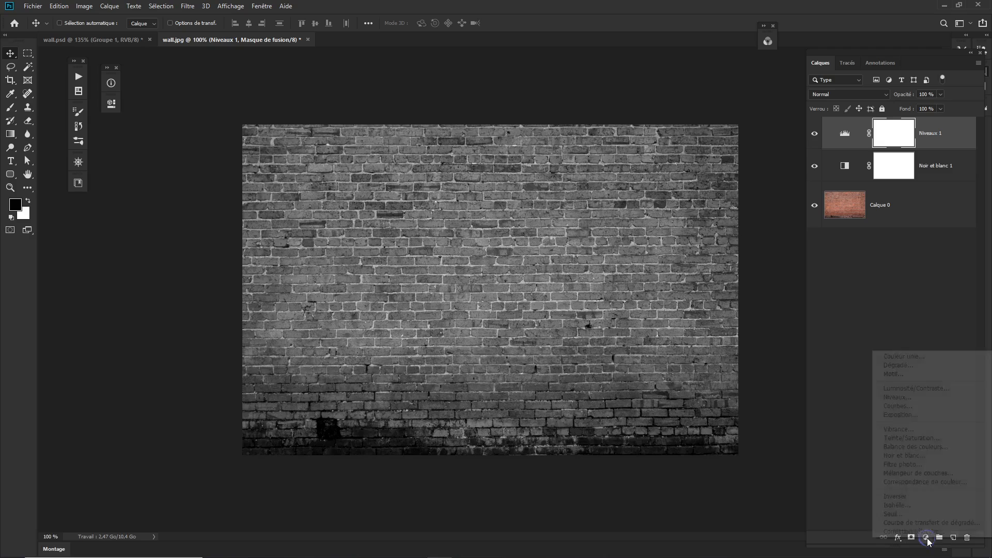
{"action": "left_click", "coordinate": [900, 406]}
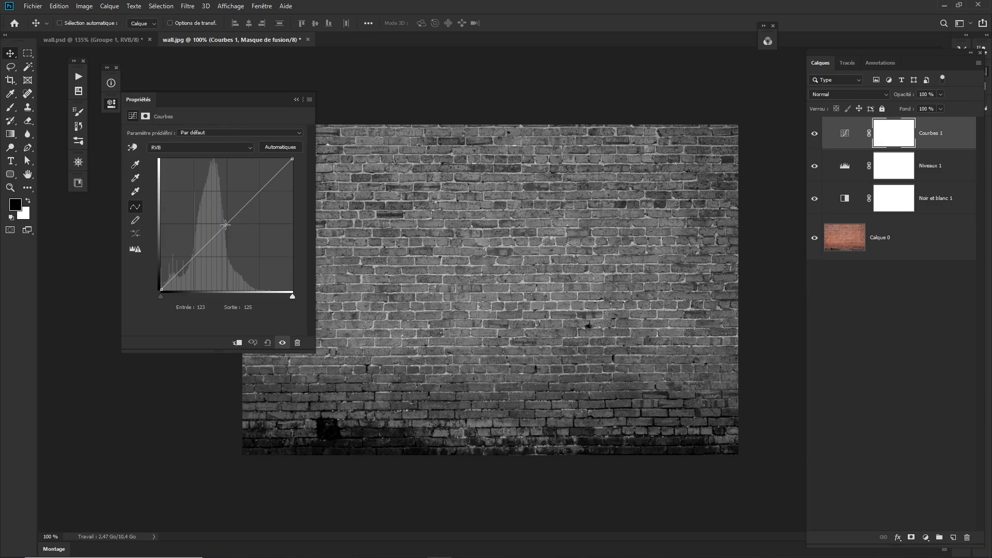
{"action": "left_click_drag", "start_coordinate": [225, 224], "coordinate": [224, 228]}
{"action": "left_click", "coordinate": [293, 100]}
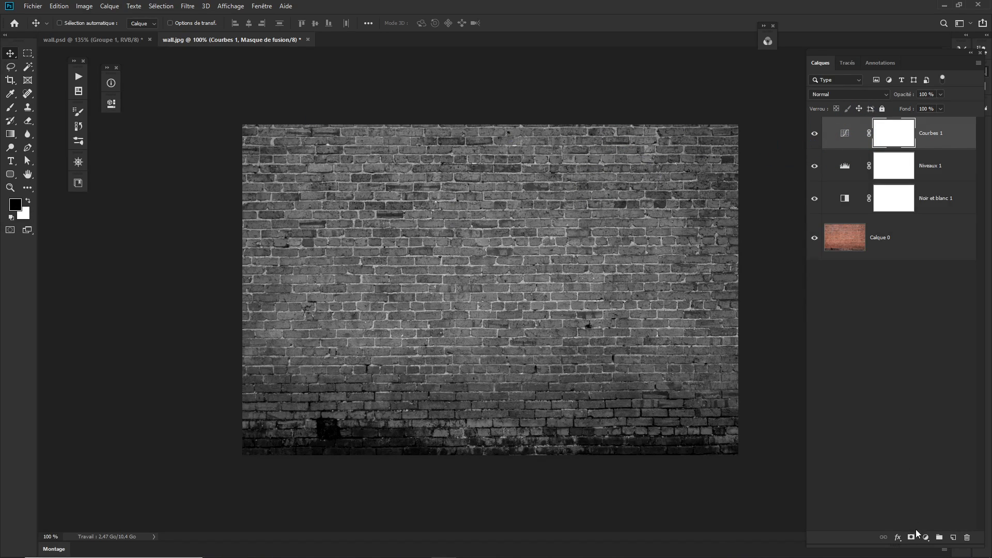
Add a solid black (000000) colour fill layer above the adjustment layers
{"action": "left_click", "coordinate": [926, 539]}
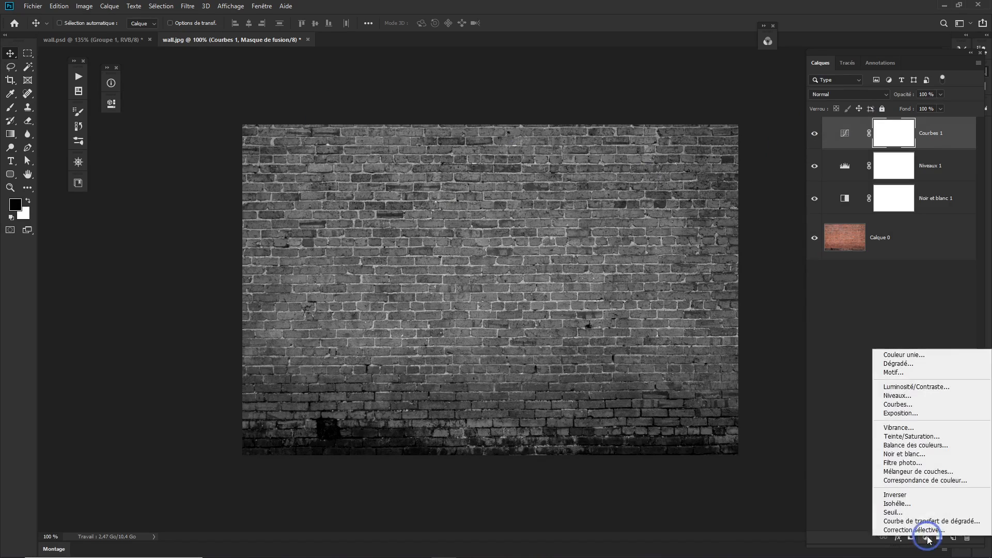
{"action": "left_click", "coordinate": [901, 356]}
{"action": "left_click", "coordinate": [465, 259]}
{"action": "left_click_drag", "start_coordinate": [599, 288], "coordinate": [558, 327]}
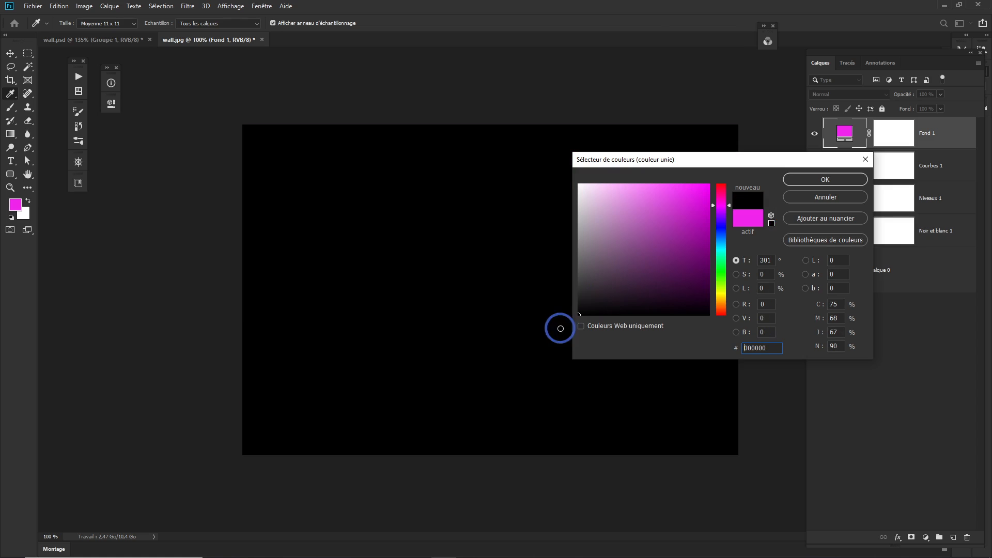
{"action": "left_click", "coordinate": [816, 180]}
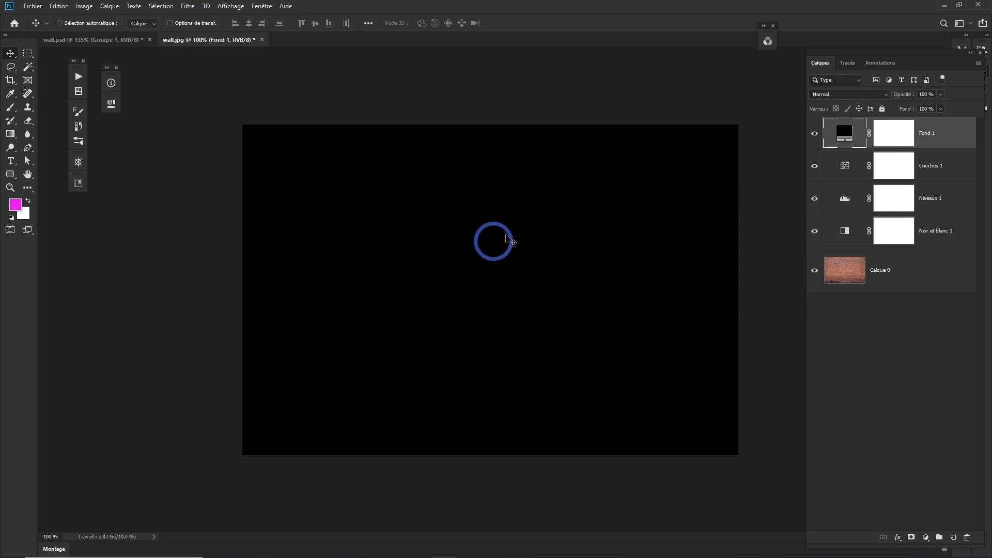
Reveal the wall's centre by painting one black dab on the black fill's mask with a soft 502 px brush at 0 % hardness
{"action": "left_click", "coordinate": [893, 140]}
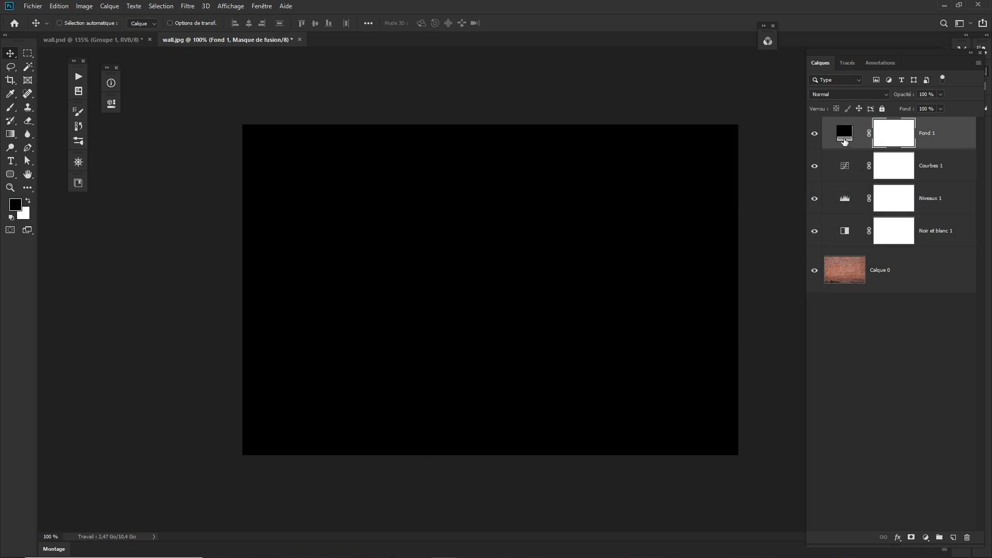
{"action": "left_click", "coordinate": [12, 109]}
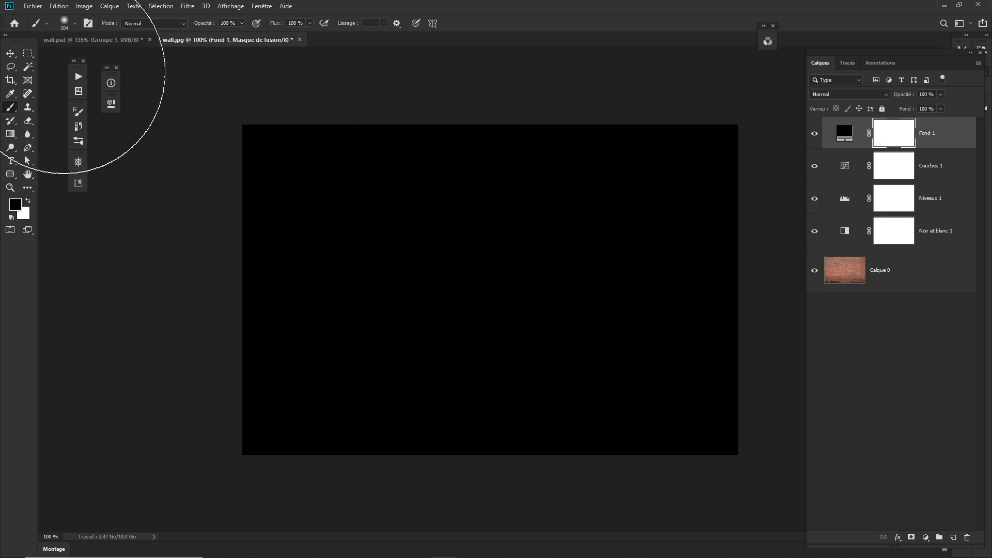
{"action": "right_click", "coordinate": [522, 284]}
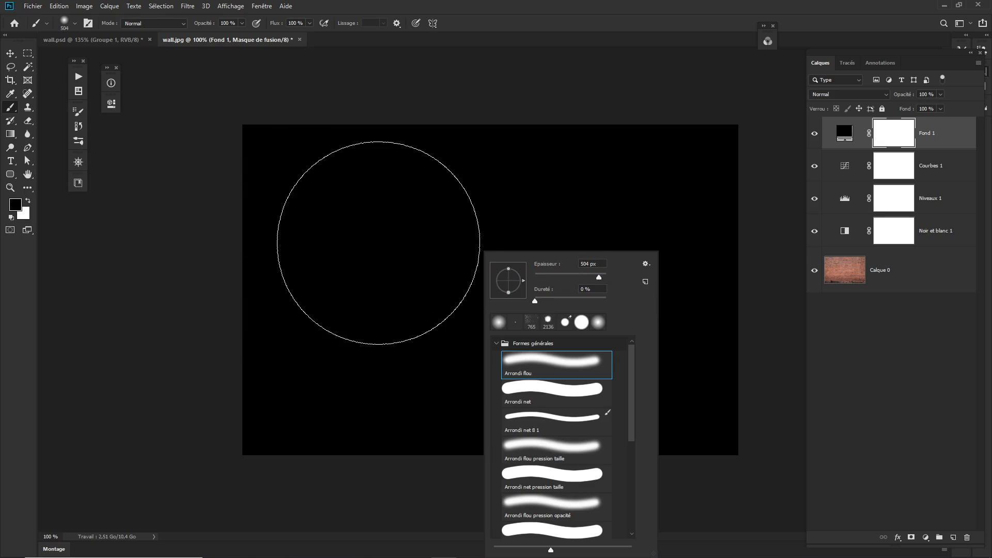
{"action": "left_click", "coordinate": [376, 232]}
{"action": "key", "text": "ctrl+z"}
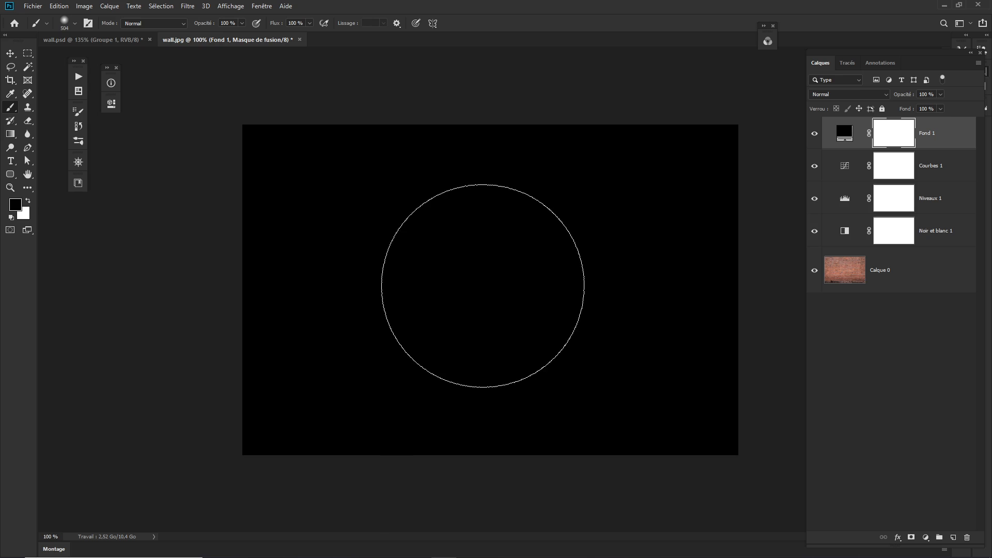
{"action": "right_click", "coordinate": [488, 286], "text": "alt"}
{"action": "mouse_move", "coordinate": [488, 287]}
{"action": "left_mouse_down"}
{"action": "mouse_move", "coordinate": [519, 289]}
{"action": "mouse_move", "coordinate": [476, 291]}
{"action": "mouse_move", "coordinate": [494, 291]}
{"action": "mouse_move", "coordinate": [479, 291]}
{"action": "mouse_move", "coordinate": [483, 374]}
{"action": "mouse_move", "coordinate": [487, 288]}
{"action": "left_mouse_up"}
{"action": "mouse_move", "coordinate": [491, 227]}
{"action": "left_mouse_down"}
{"action": "mouse_move", "coordinate": [492, 323]}
{"action": "mouse_move", "coordinate": [494, 173]}
{"action": "left_mouse_up"}
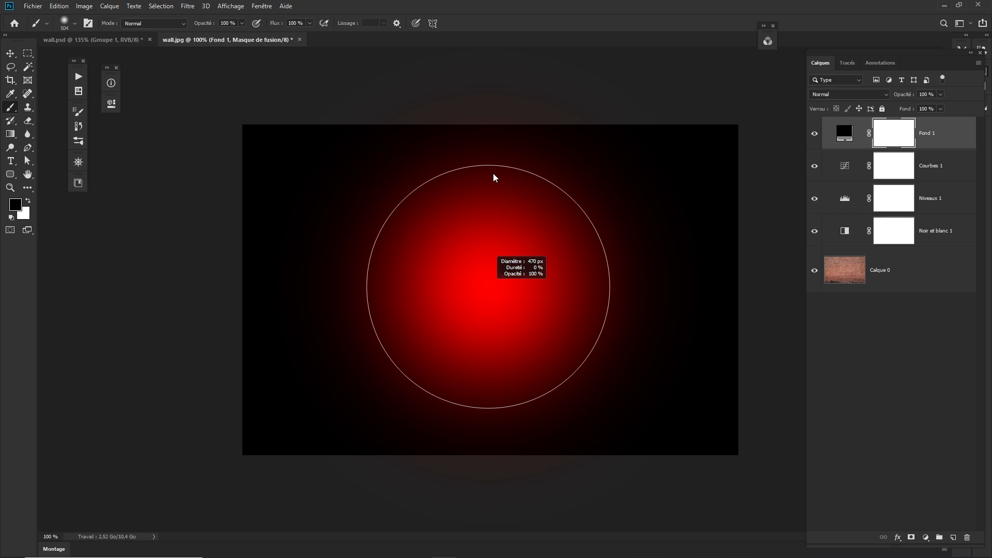
{"action": "left_click_drag", "start_coordinate": [493, 173], "coordinate": [492, 172]}
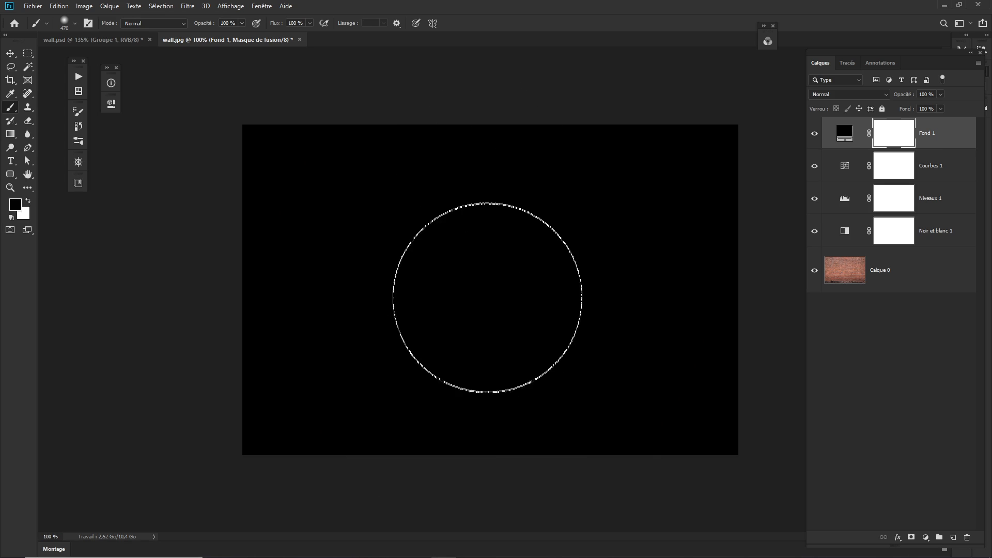
{"action": "left_click_drag", "start_coordinate": [482, 285], "coordinate": [491, 287]}
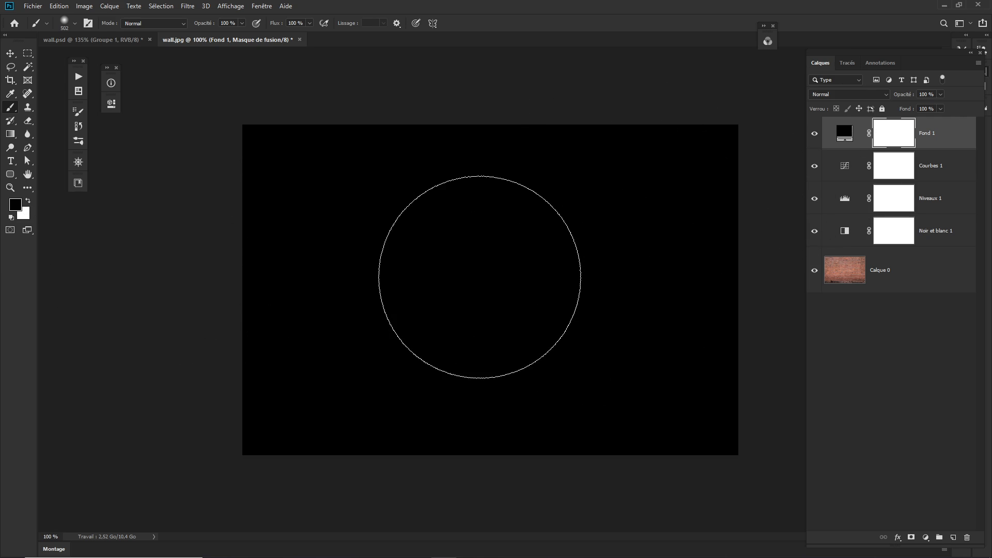
{"action": "left_click", "coordinate": [484, 282]}
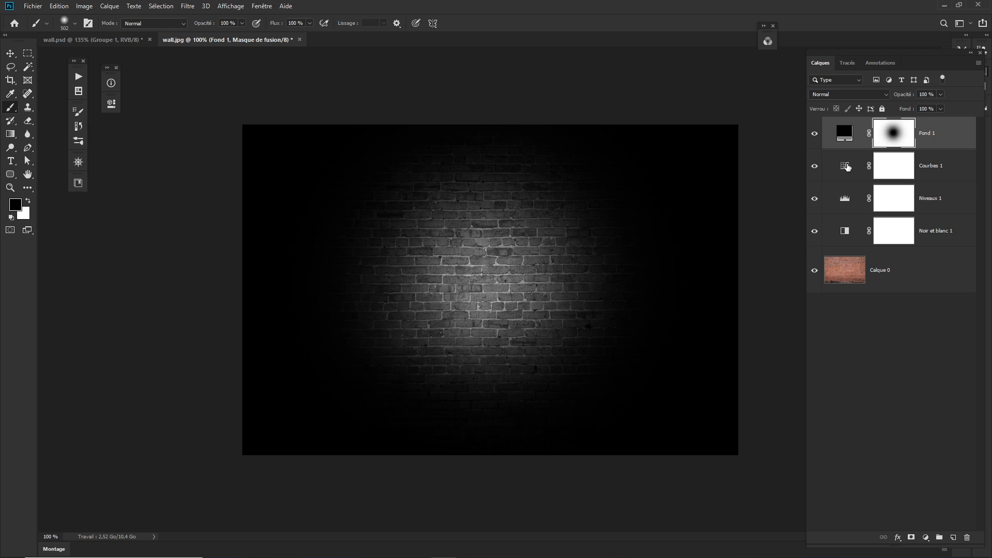
Compare the image with and without the Niveaux 1 adjustment and review the Courbes 1 curve
{"action": "left_click", "coordinate": [814, 200]}
{"action": "left_click", "coordinate": [814, 199]}
{"action": "left_click", "coordinate": [815, 200]}
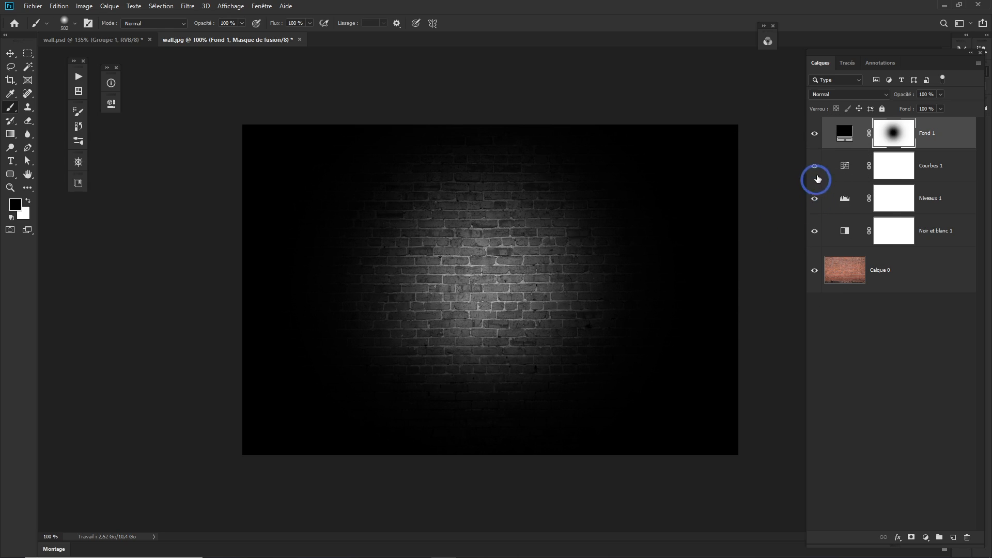
{"action": "double_click", "coordinate": [844, 166]}
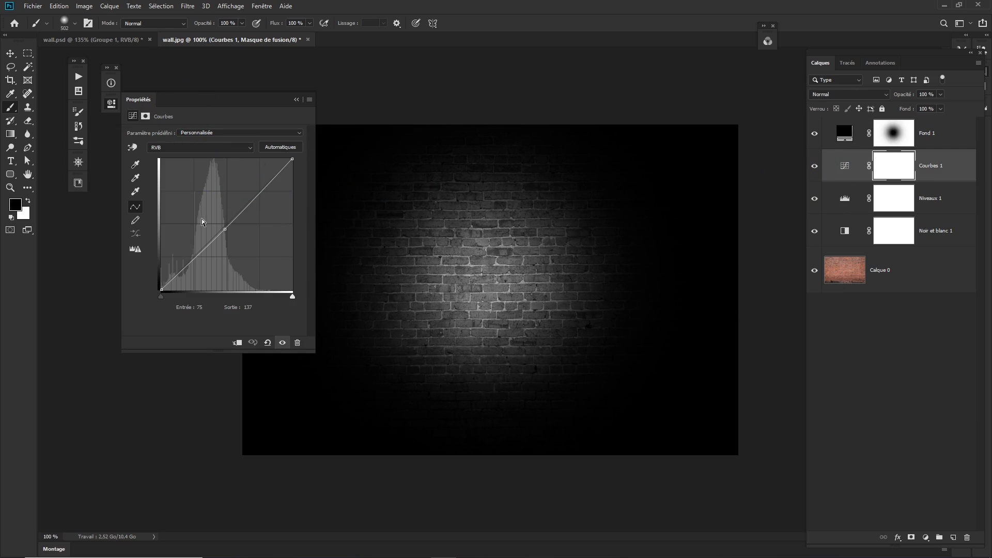
{"action": "left_click", "coordinate": [296, 99]}
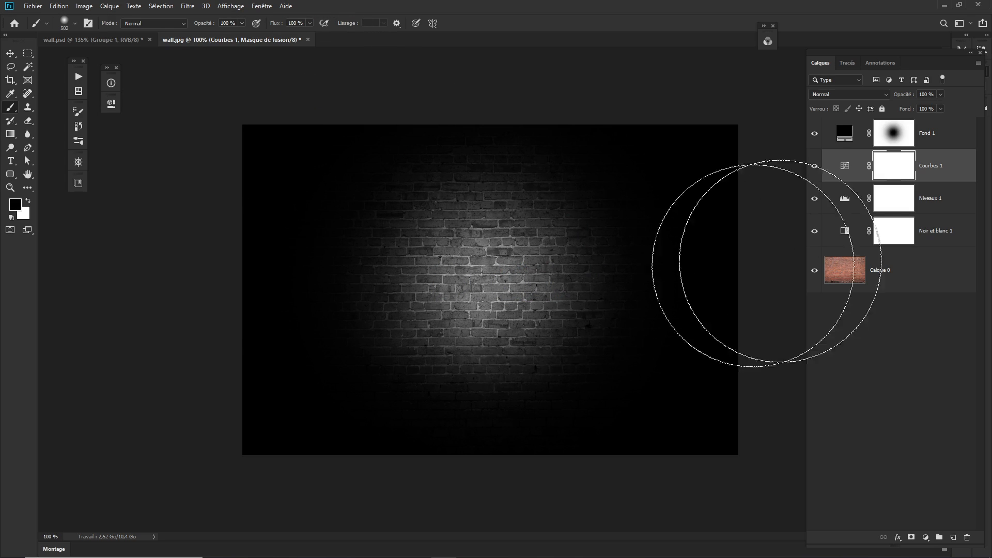
Create a new empty layer above the black fill and set the foreground colour to a slightly more vivid magenta
{"action": "left_click", "coordinate": [925, 130]}
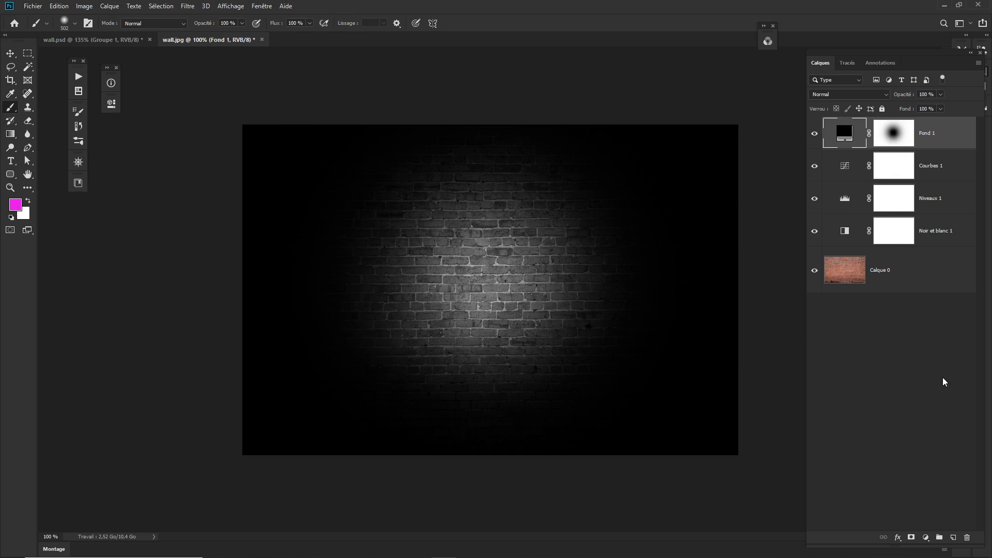
{"action": "left_click", "coordinate": [953, 537]}
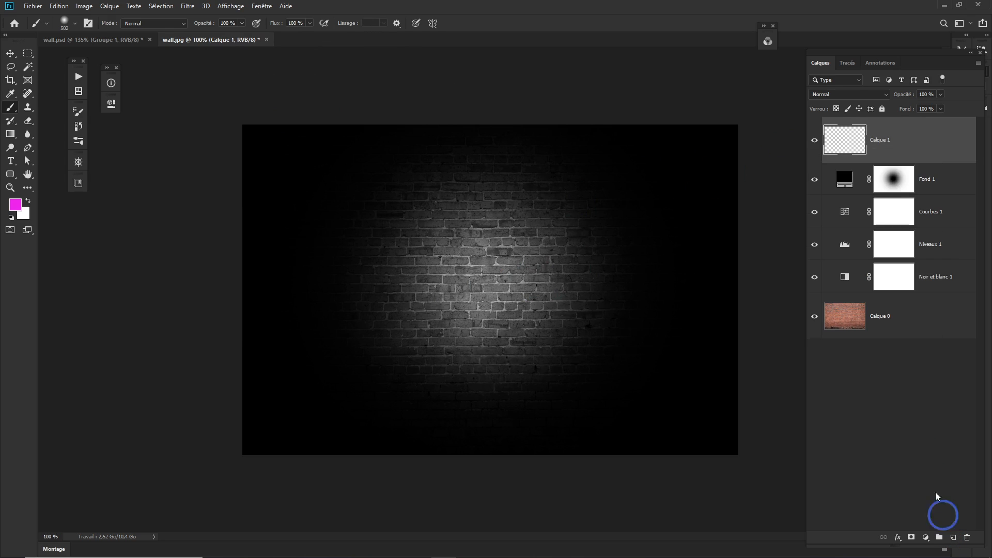
{"action": "left_click", "coordinate": [832, 130]}
{"action": "left_click", "coordinate": [16, 206]}
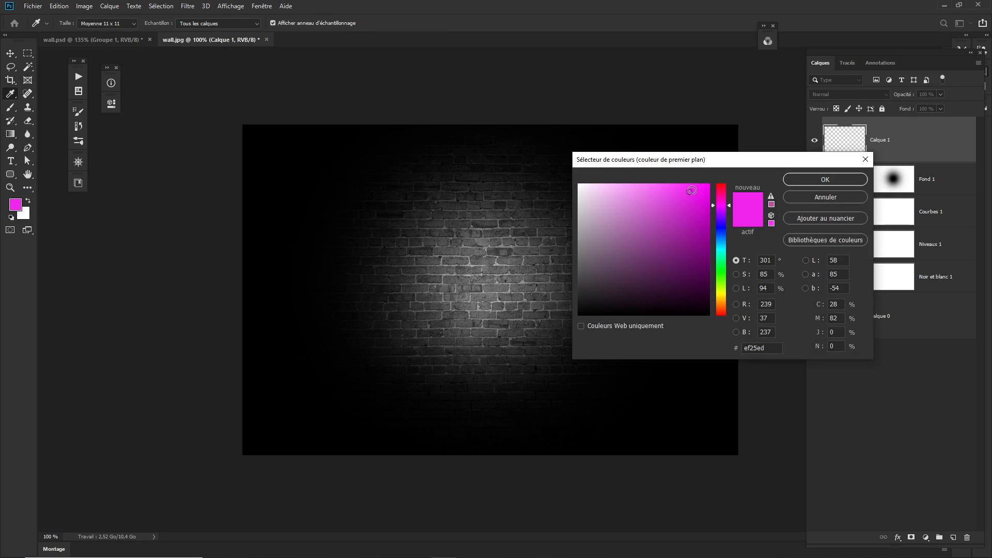
{"action": "left_click_drag", "start_coordinate": [691, 192], "coordinate": [695, 189]}
{"action": "left_click", "coordinate": [821, 180]}
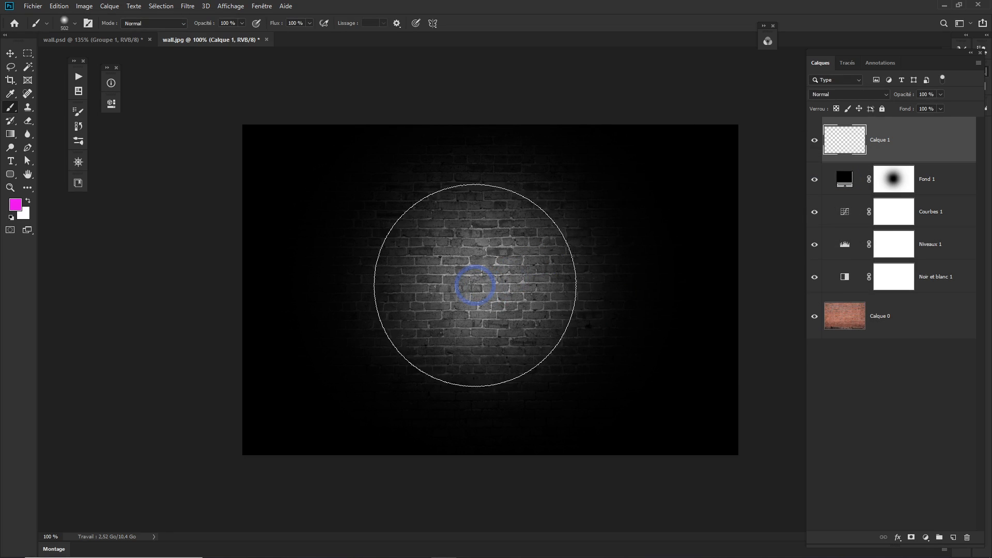
Paint one soft magenta dab at the wall's centre on the new layer and set its blend mode to Incrustation
{"action": "left_click", "coordinate": [480, 284]}
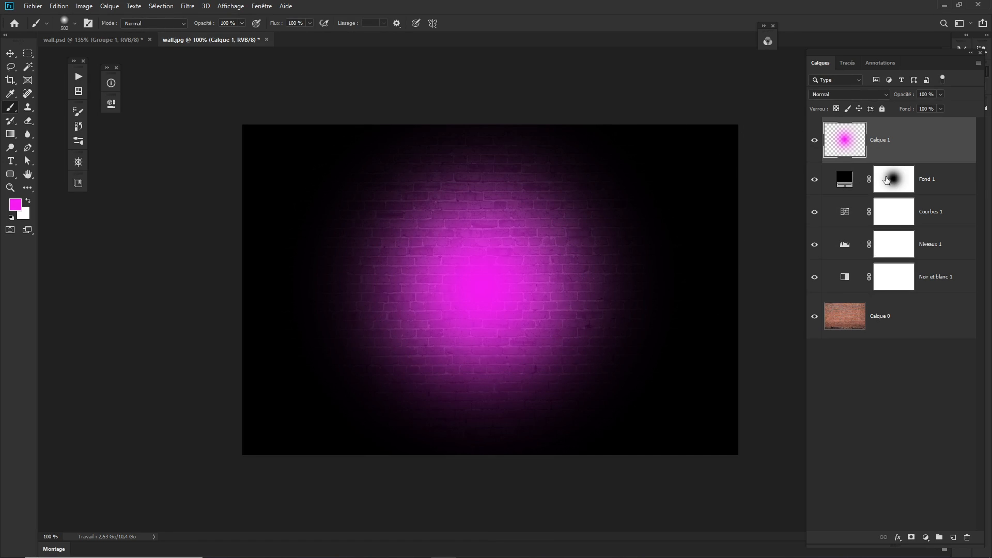
{"action": "left_click", "coordinate": [845, 95]}
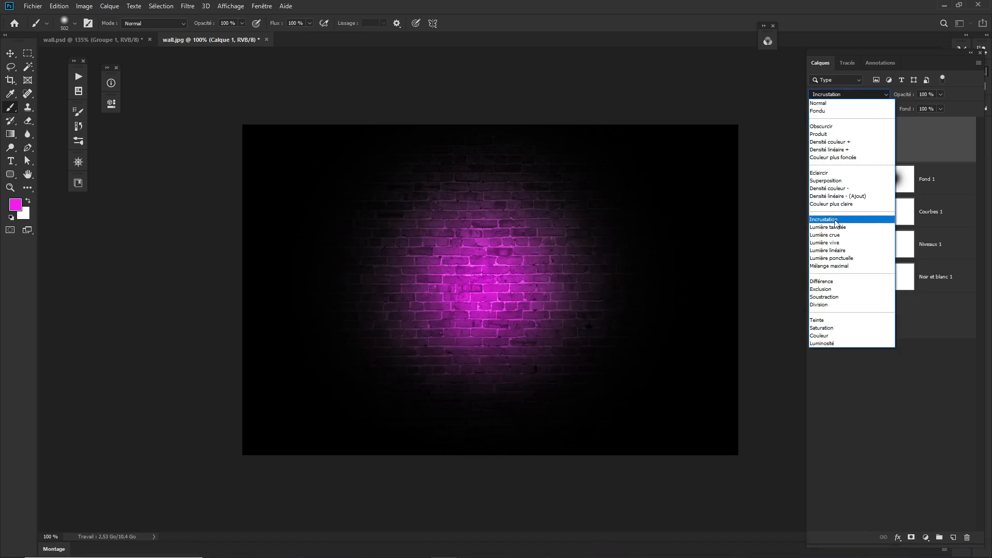
{"action": "left_click", "coordinate": [834, 221]}
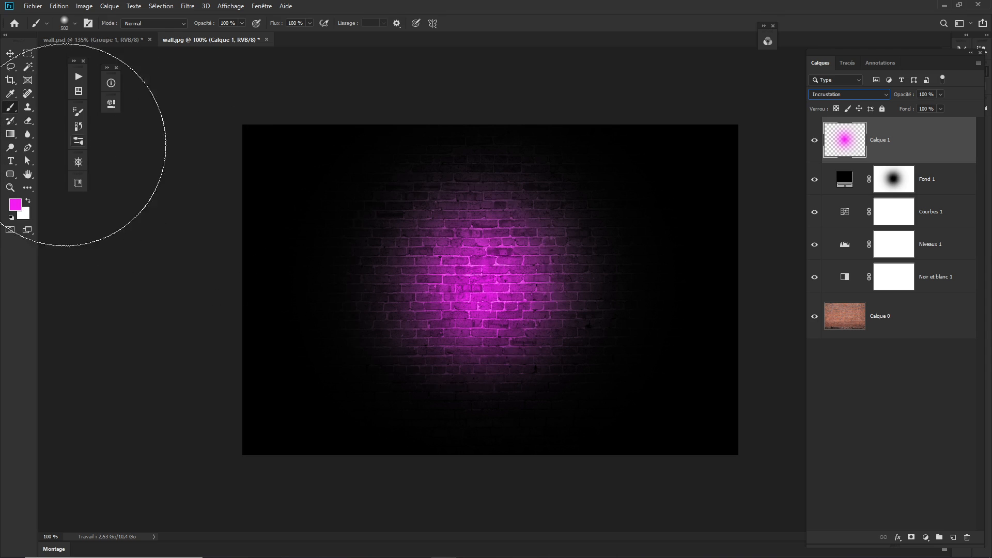
Add the horizontal text "Néon" in Anton Regular on a new text layer over the magenta glow
{"action": "left_click", "coordinate": [11, 162]}
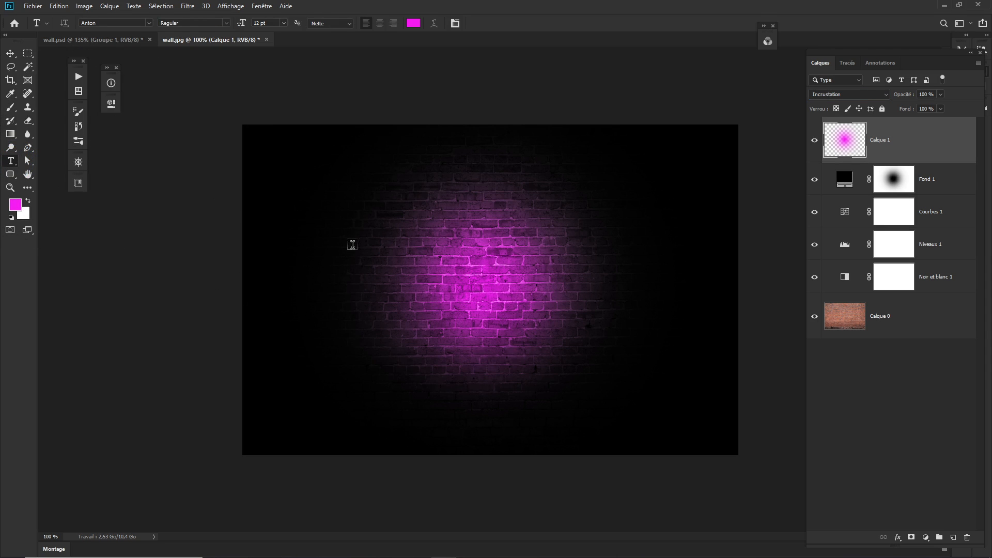
{"action": "left_click", "coordinate": [412, 267]}
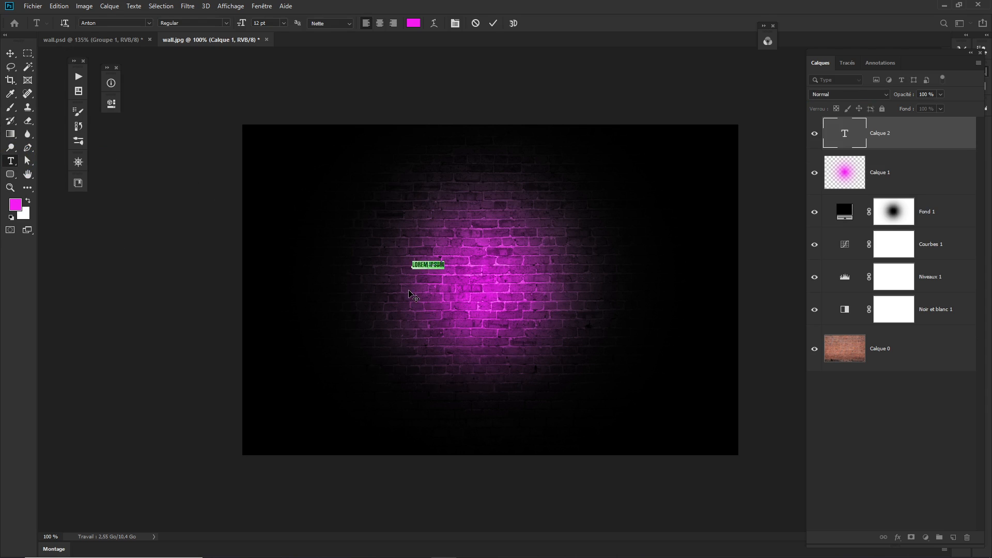
{"action": "type", "text": "N"}
{"action": "left_click", "coordinate": [409, 290]}
Scale the Néon text up to about 1378 % and centre it over the magenta glow
{"action": "key", "text": "ctrl+t"}
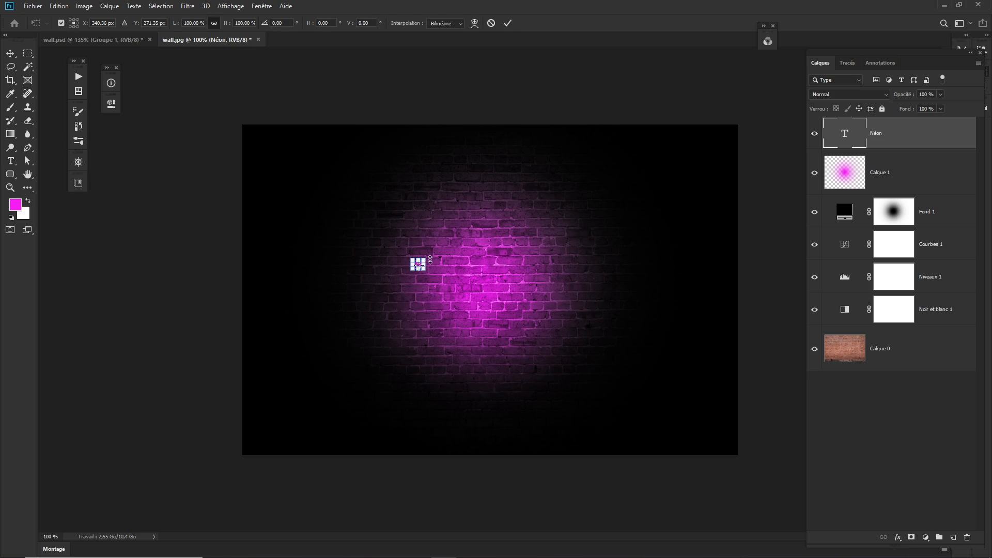
{"action": "left_click_drag", "start_coordinate": [425, 268], "coordinate": [597, 355]}
{"action": "left_click_drag", "start_coordinate": [541, 328], "coordinate": [537, 299]}
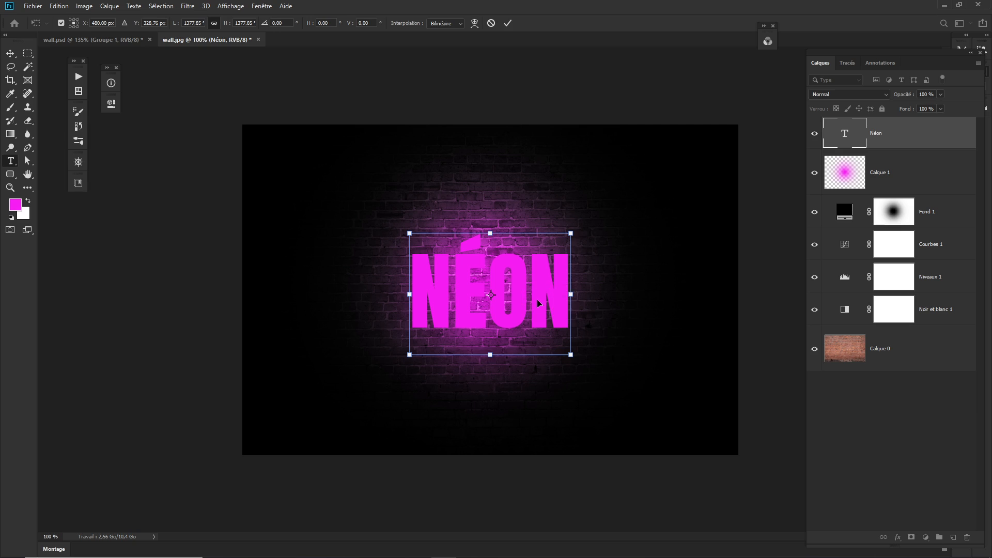
{"action": "key", "text": "Return"}
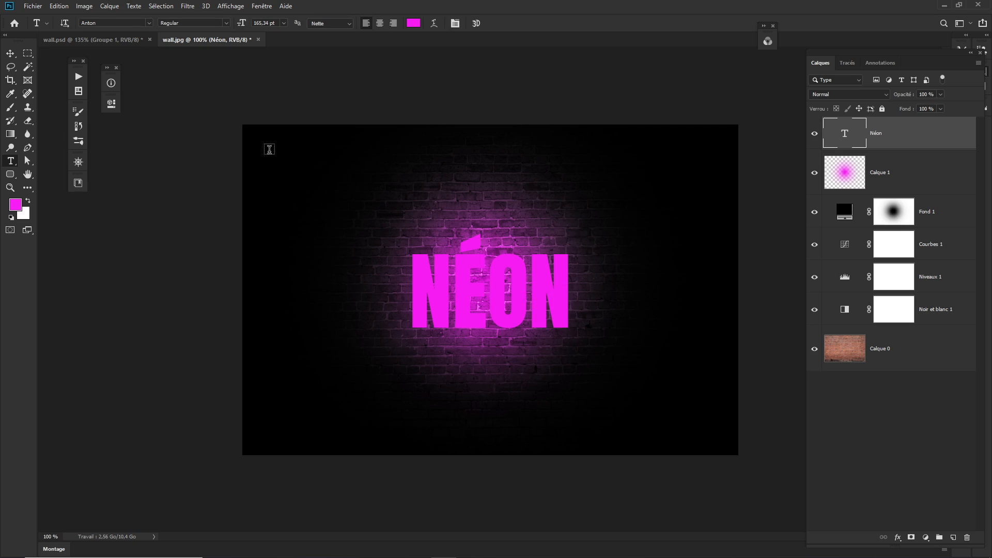
Change the Néon text's font to Roboto Light and shift the wider word back to the centre of the glow
{"action": "double_click", "coordinate": [844, 134]}
{"action": "left_click", "coordinate": [114, 23]}
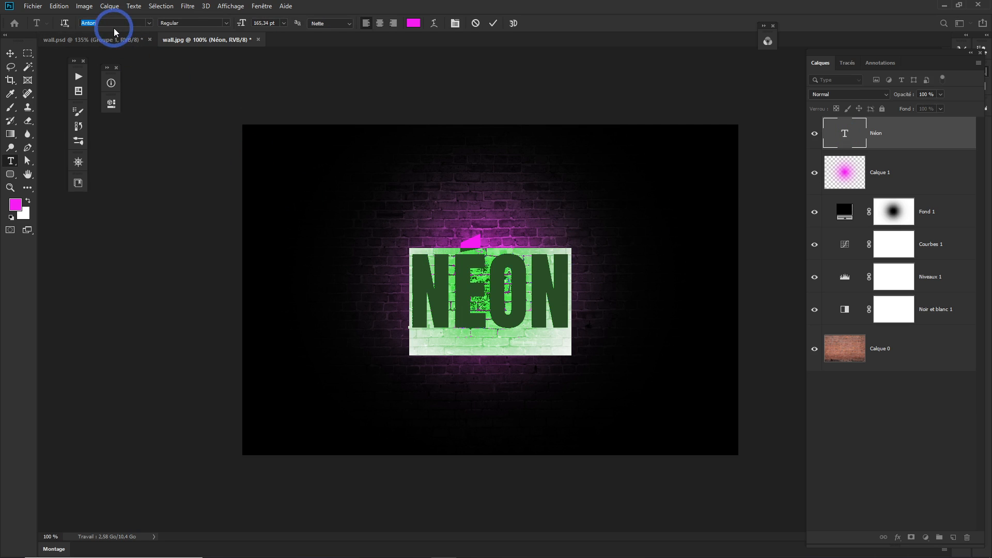
{"action": "type", "text": "rob"}
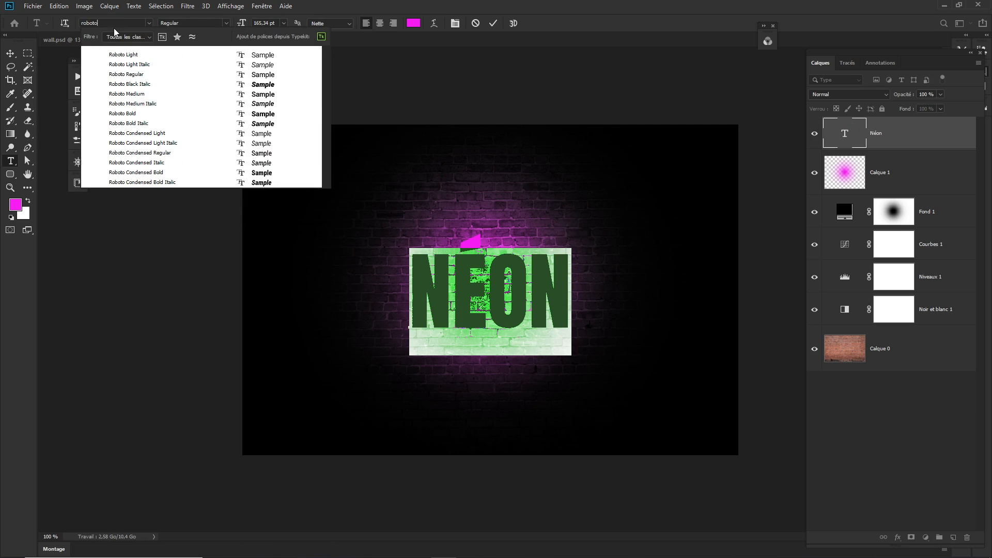
{"action": "type", "text": "oto"}
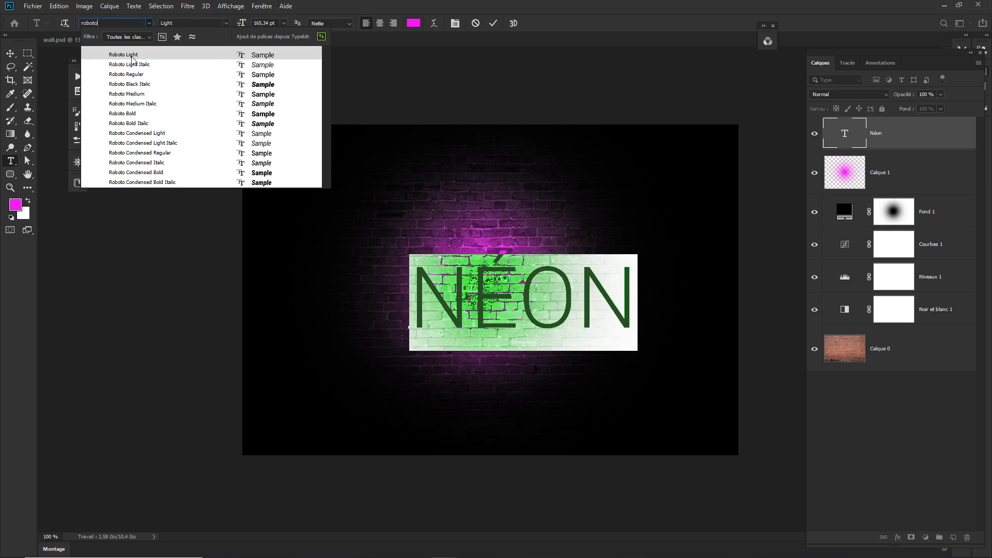
{"action": "left_click", "coordinate": [129, 55]}
{"action": "left_click", "coordinate": [661, 351]}
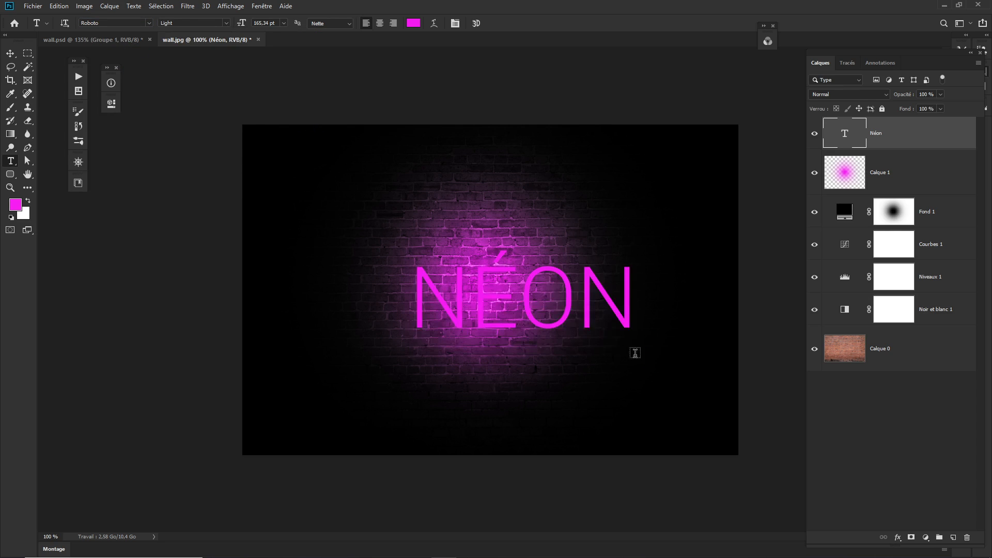
{"action": "key", "text": "v"}
{"action": "left_click_drag", "start_coordinate": [537, 304], "coordinate": [516, 289]}
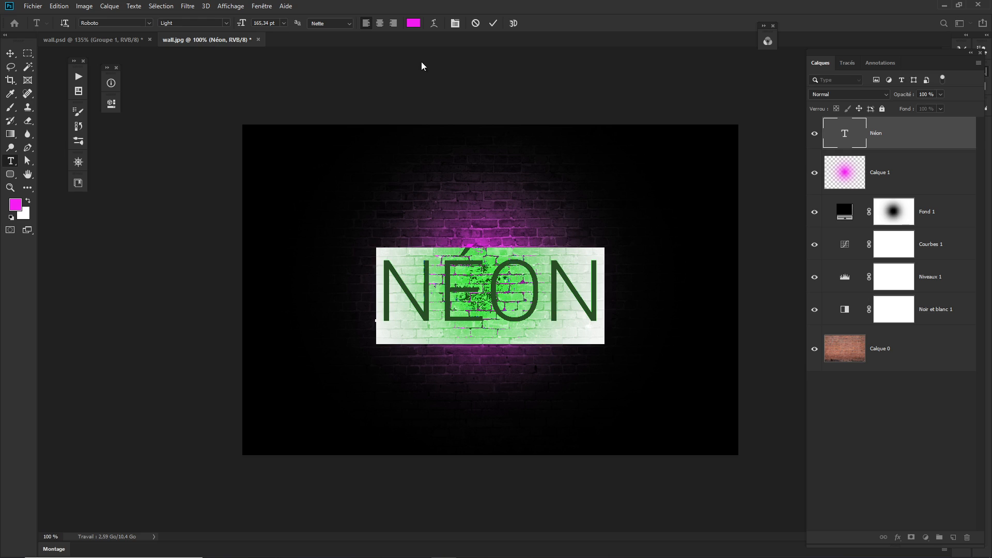
Set the Néon text's colour to white (ffffff) and nudge the word slightly upwards
{"action": "left_click", "coordinate": [414, 24]}
{"action": "left_click_drag", "start_coordinate": [592, 188], "coordinate": [566, 176]}
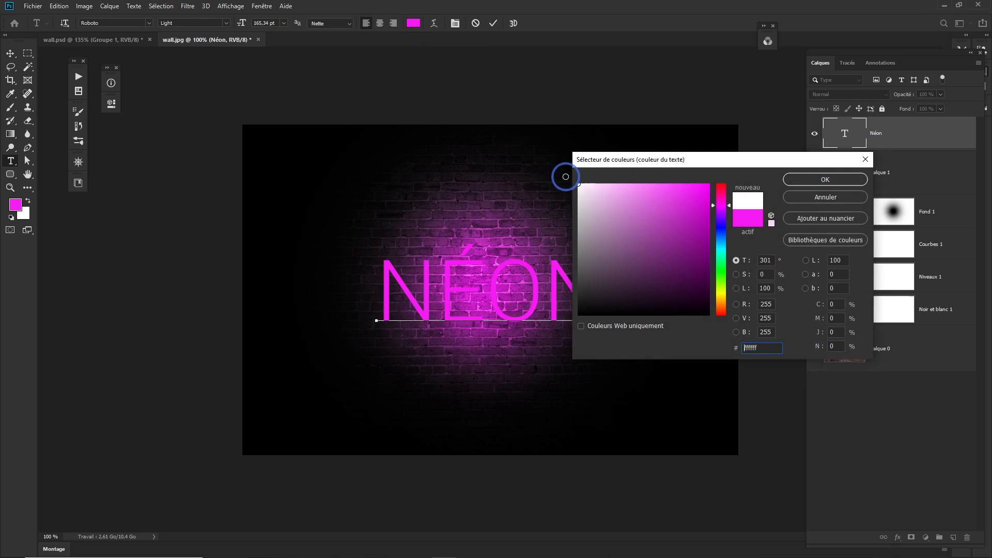
{"action": "left_click", "coordinate": [799, 180]}
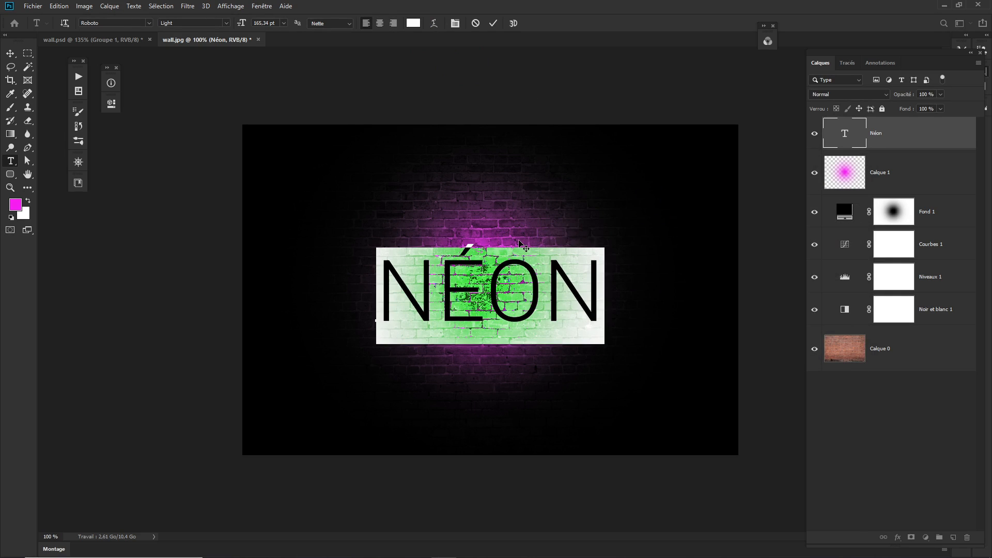
{"action": "key", "text": "ctrl+Return"}
{"action": "key", "text": "v"}
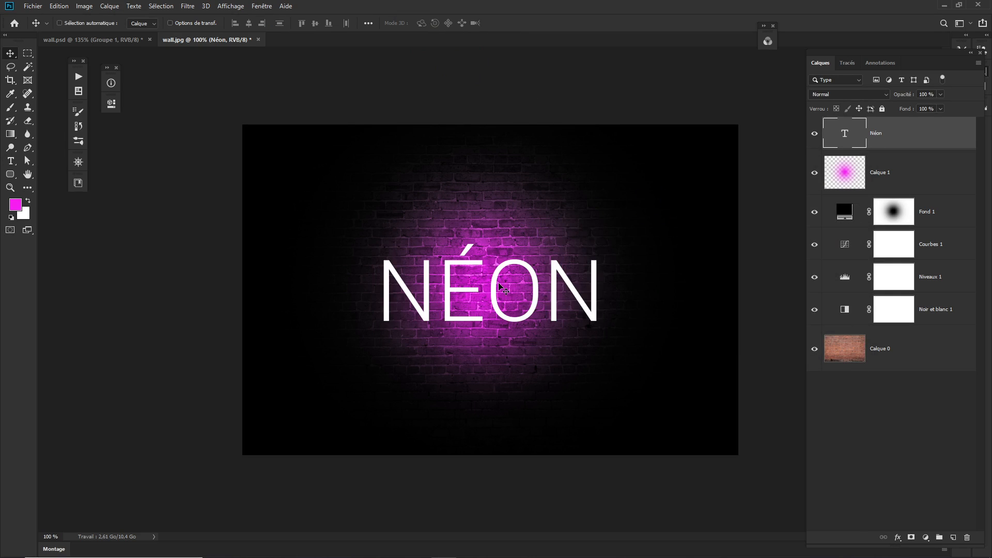
{"action": "left_click_drag", "start_coordinate": [507, 285], "coordinate": [506, 279]}
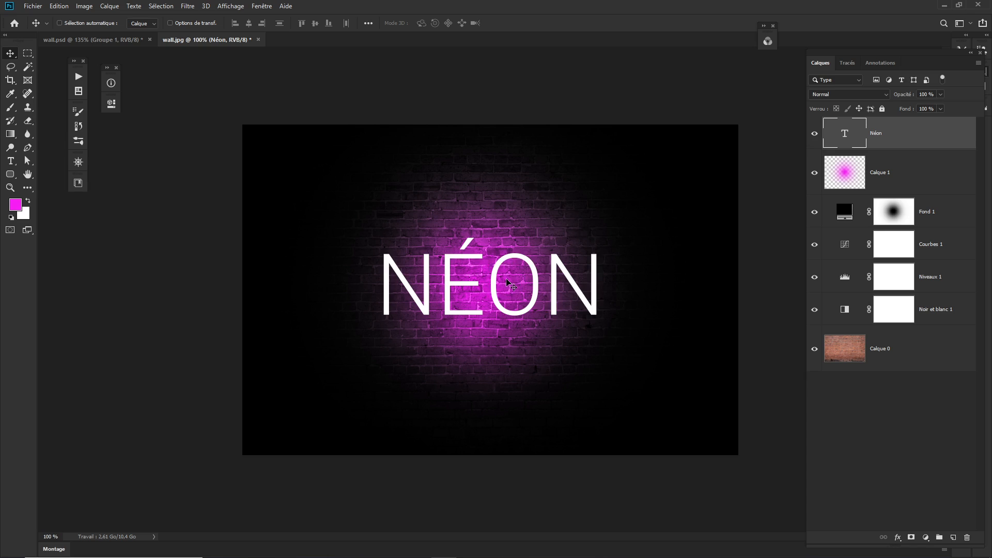
Select all of the Néon text for editing and display its character settings
{"action": "double_click", "coordinate": [843, 135]}
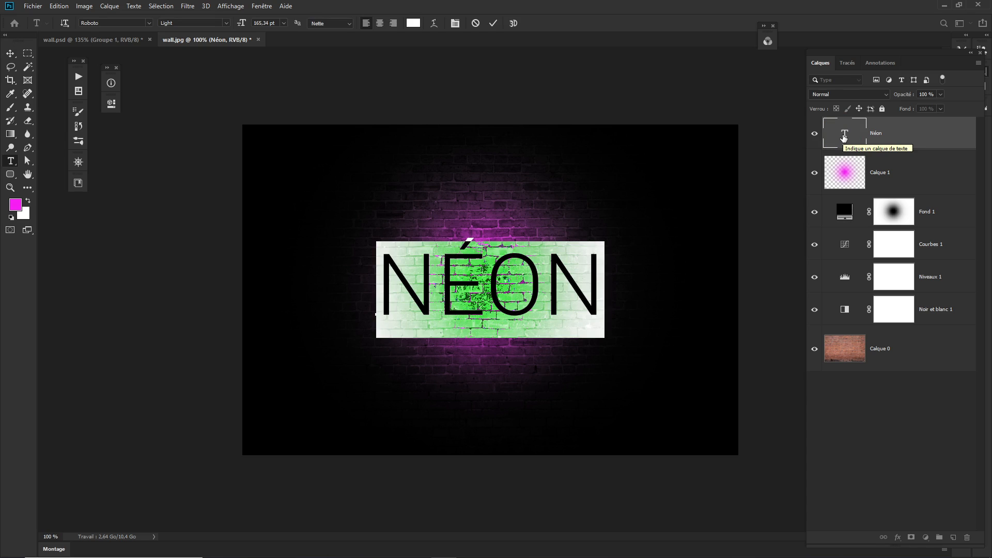
{"action": "key", "text": "ctrl+t"}
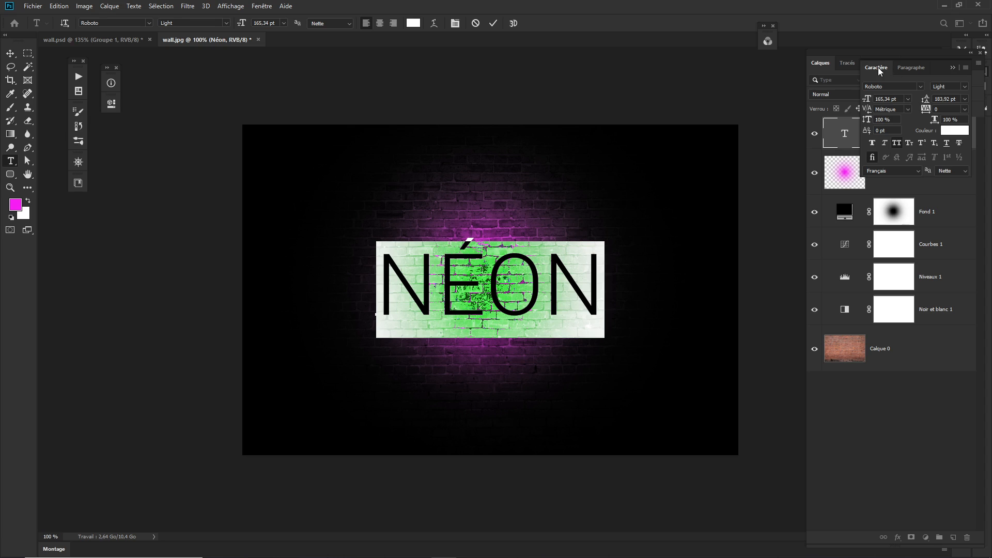
{"action": "left_click", "coordinate": [261, 8]}
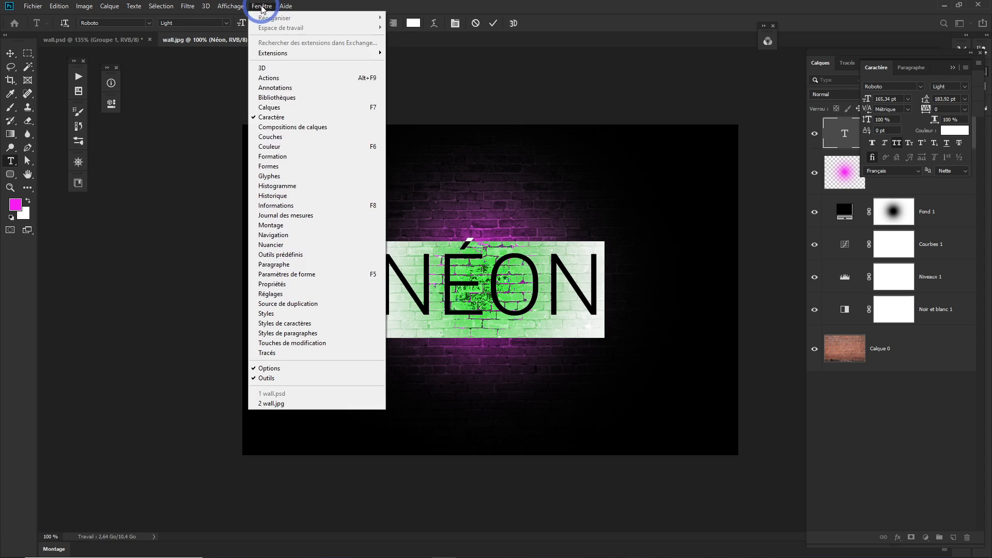
{"action": "left_click", "coordinate": [893, 67]}
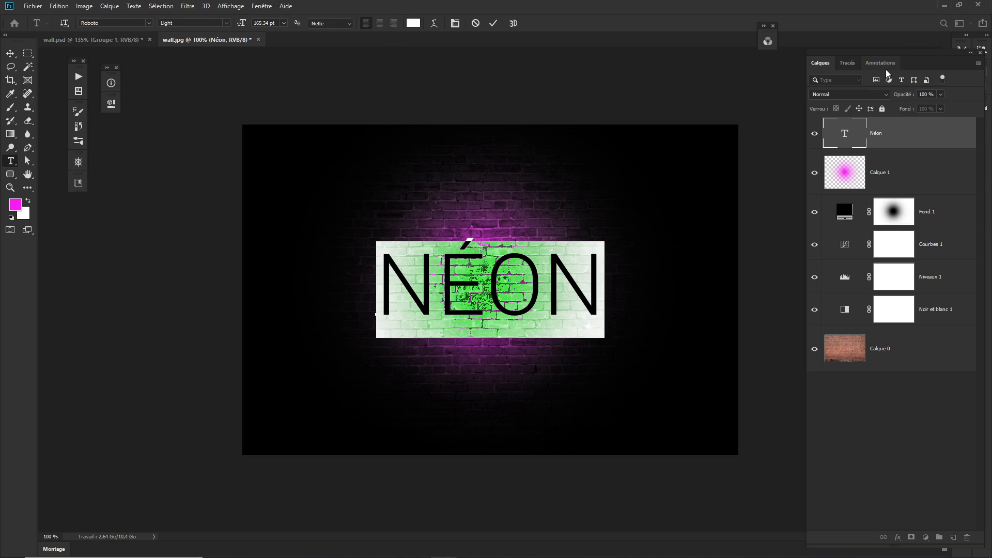
{"action": "key", "text": "ctrl+t"}
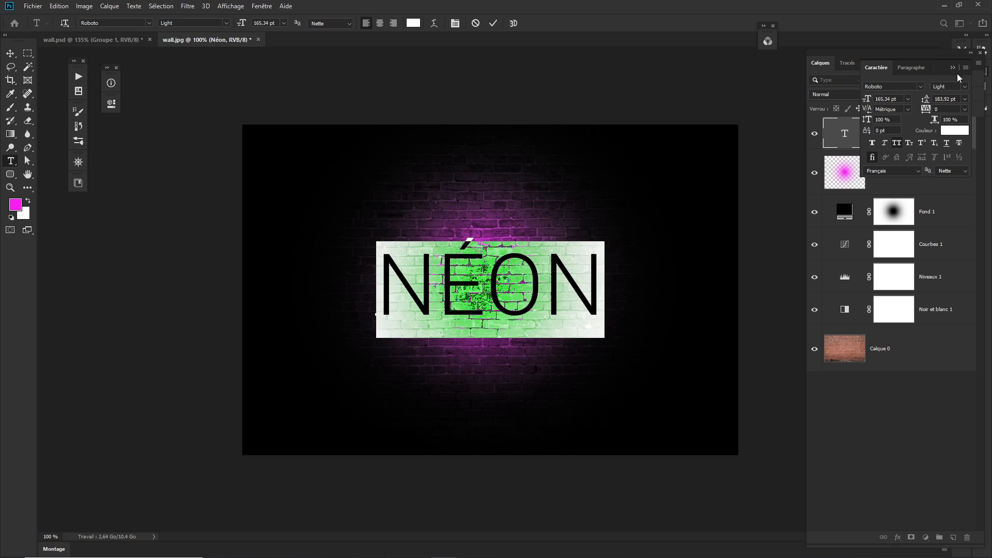
Turn off Tout en capitales for the selected Néon text
{"action": "left_click", "coordinate": [965, 68]}
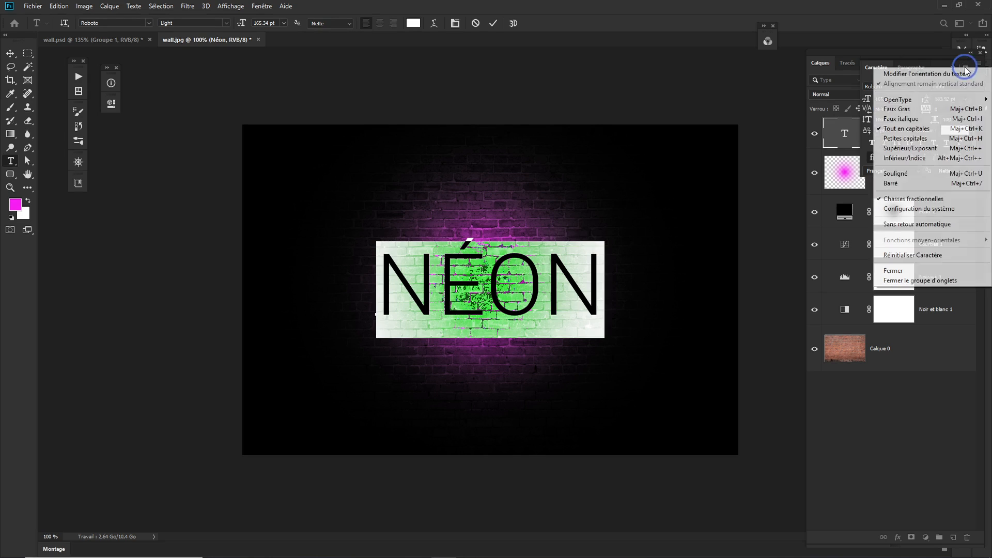
{"action": "left_click", "coordinate": [896, 129]}
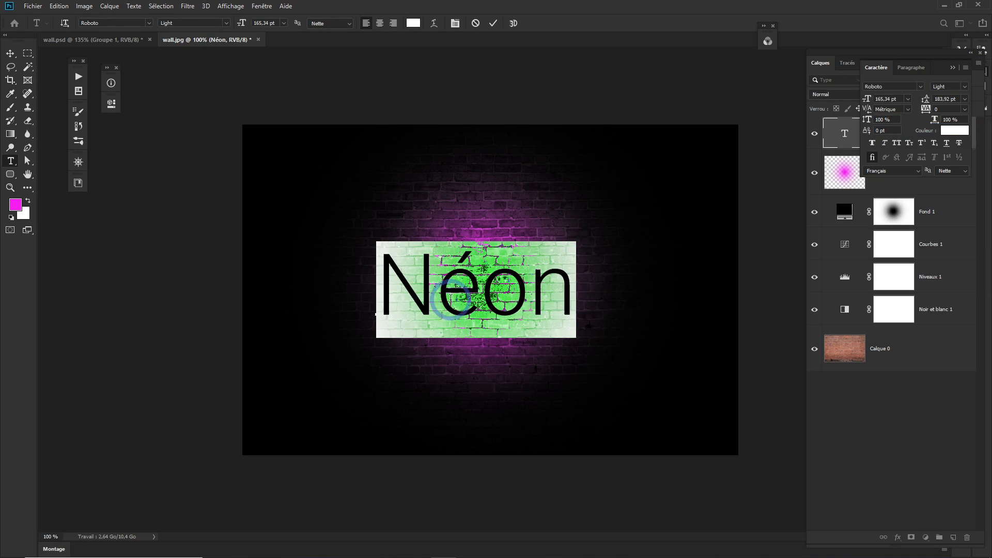
{"action": "left_click", "coordinate": [444, 287]}
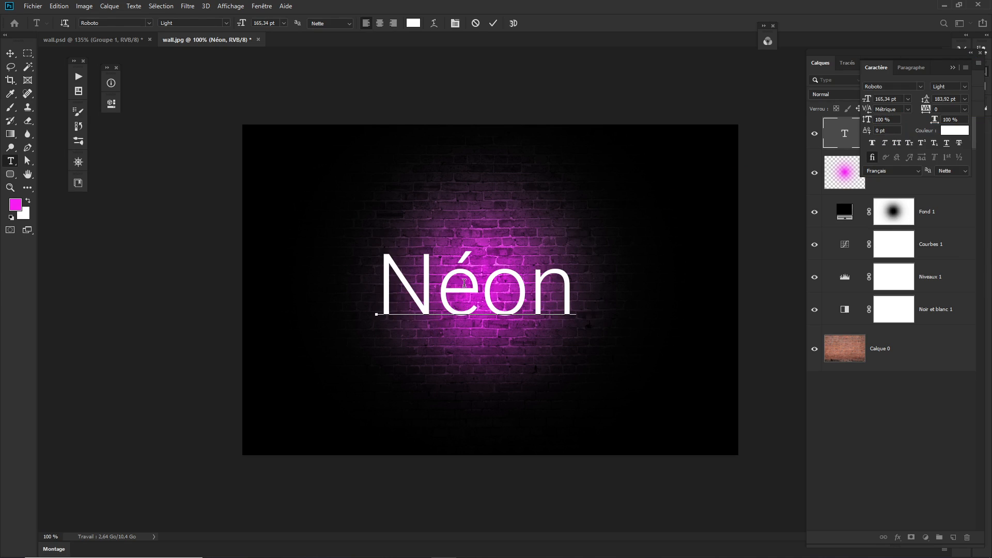
Reselect the word Néon and apply Tout en capitales to it again
{"action": "double_click", "coordinate": [469, 283]}
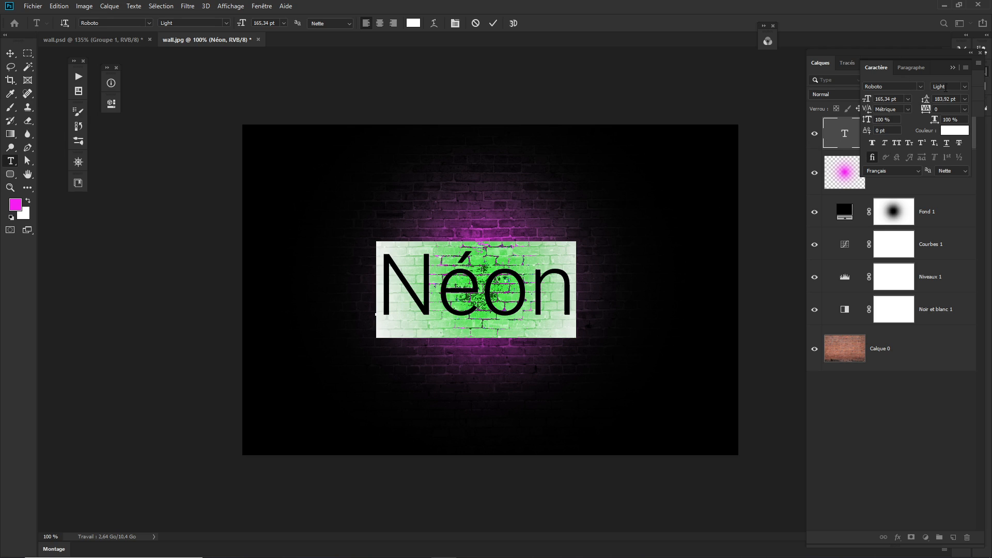
{"action": "left_click", "coordinate": [965, 67]}
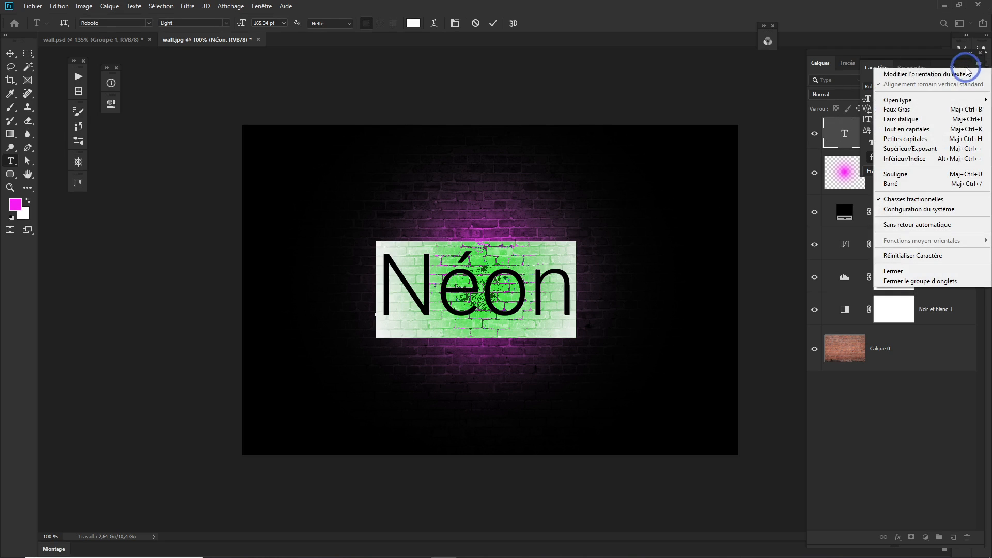
{"action": "left_click", "coordinate": [906, 129]}
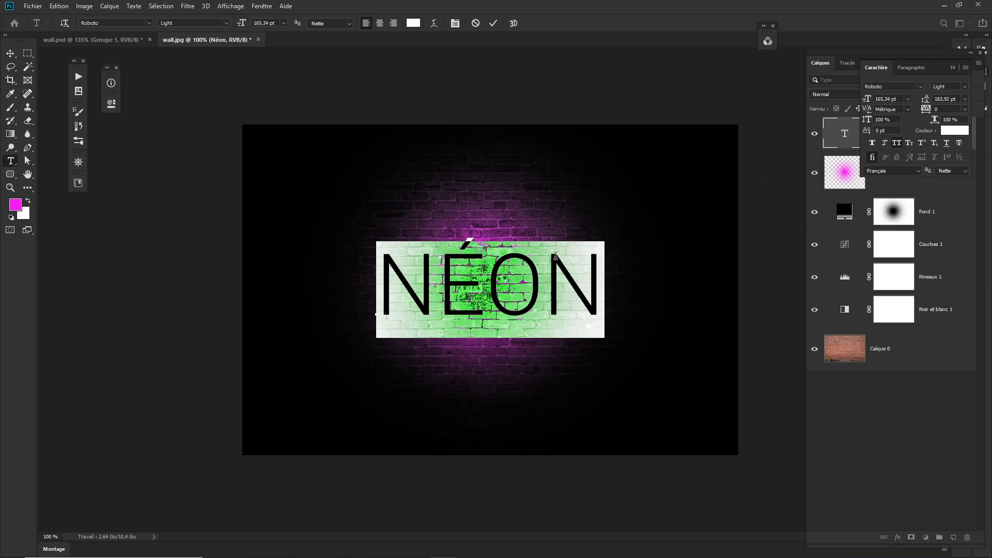
{"action": "key", "text": "ctrl+Return"}
{"action": "key", "text": "v"}
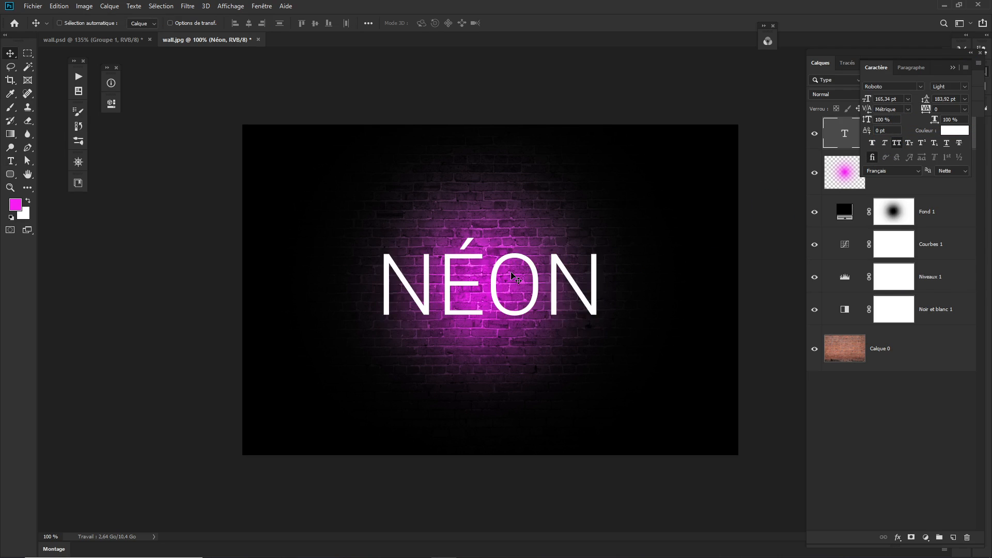
Set the Néon text's tracking to 350 and move the spread-out word back towards the wall's centre
{"action": "double_click", "coordinate": [844, 133]}
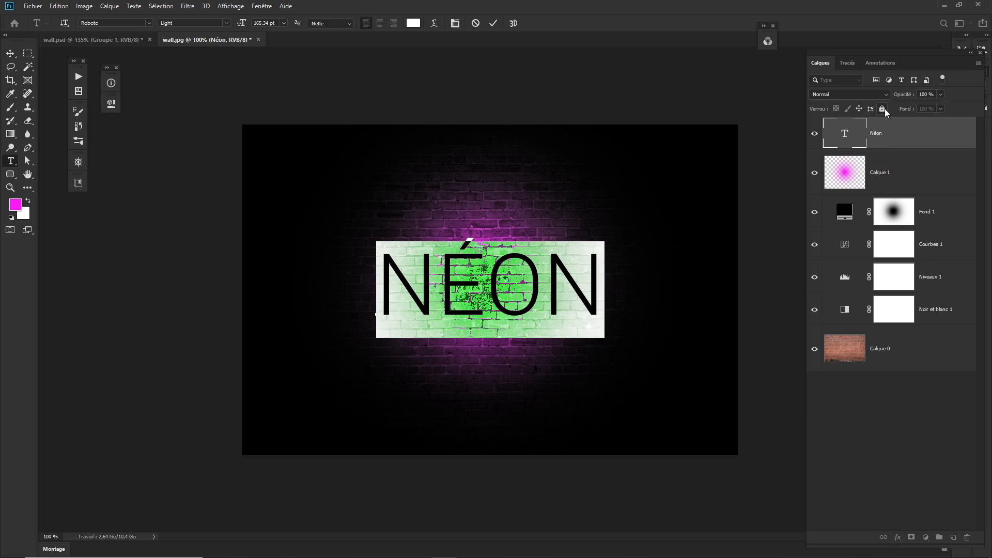
{"action": "key", "text": "ctrl+t"}
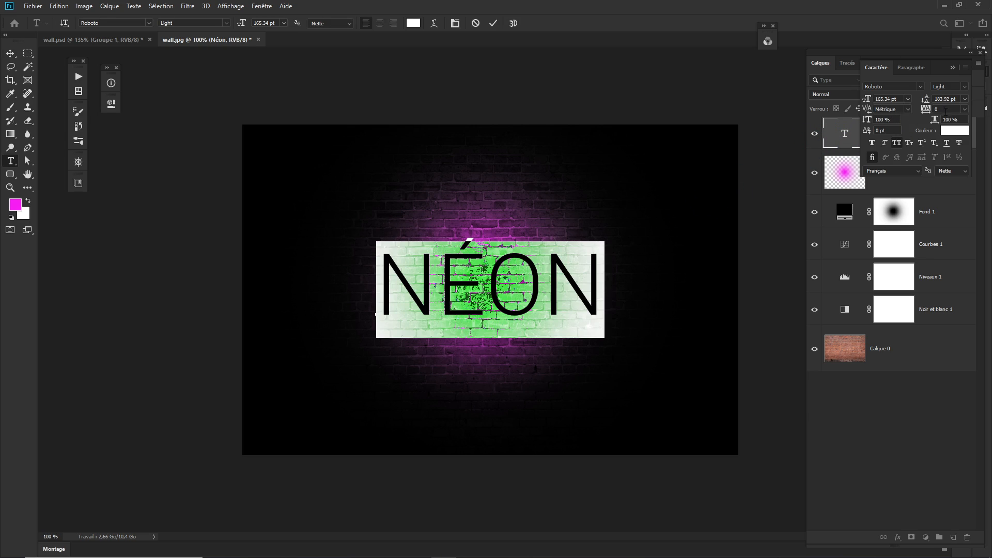
{"action": "left_click", "coordinate": [945, 109]}
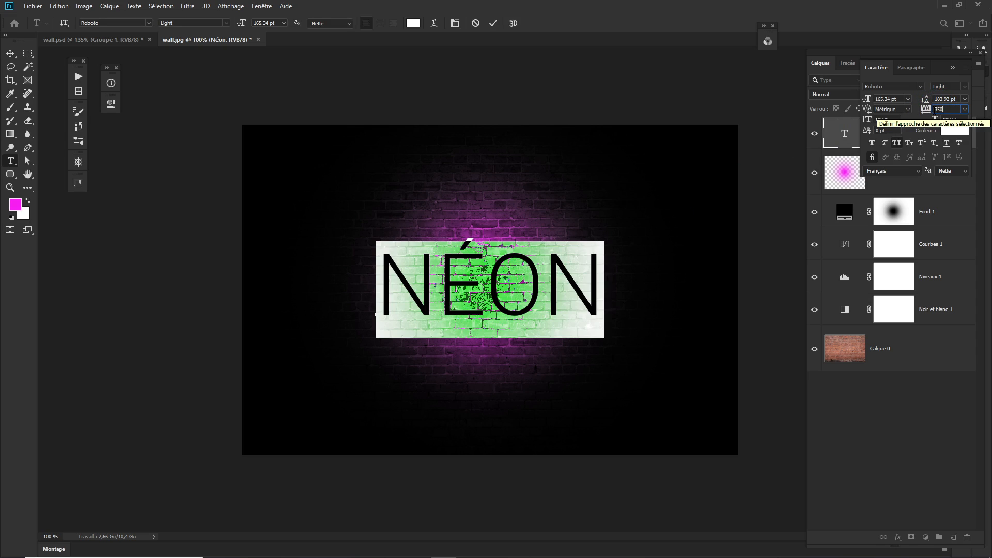
{"action": "key", "text": "Return"}
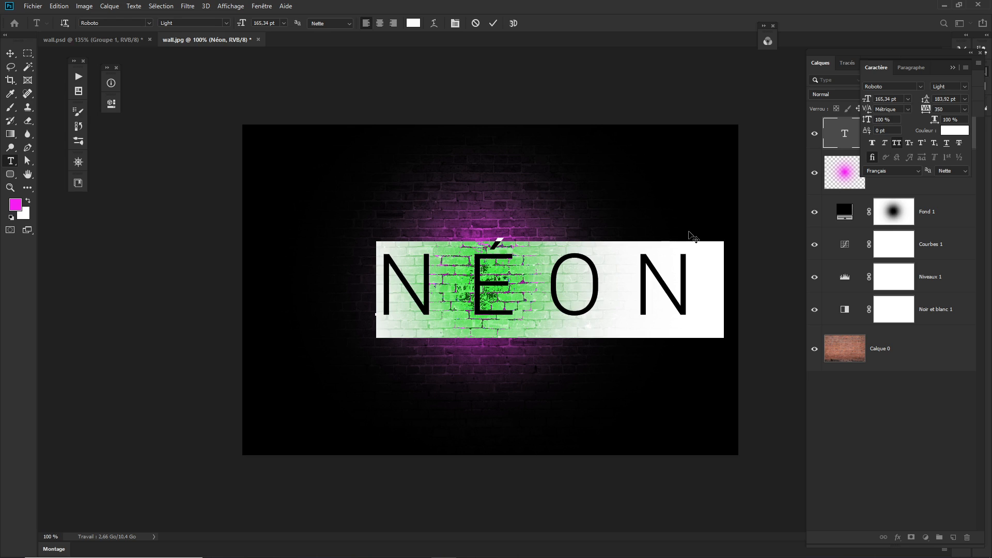
{"action": "key", "text": "ctrl+Return"}
{"action": "key", "text": "v"}
{"action": "left_click_drag", "start_coordinate": [643, 297], "coordinate": [581, 296]}
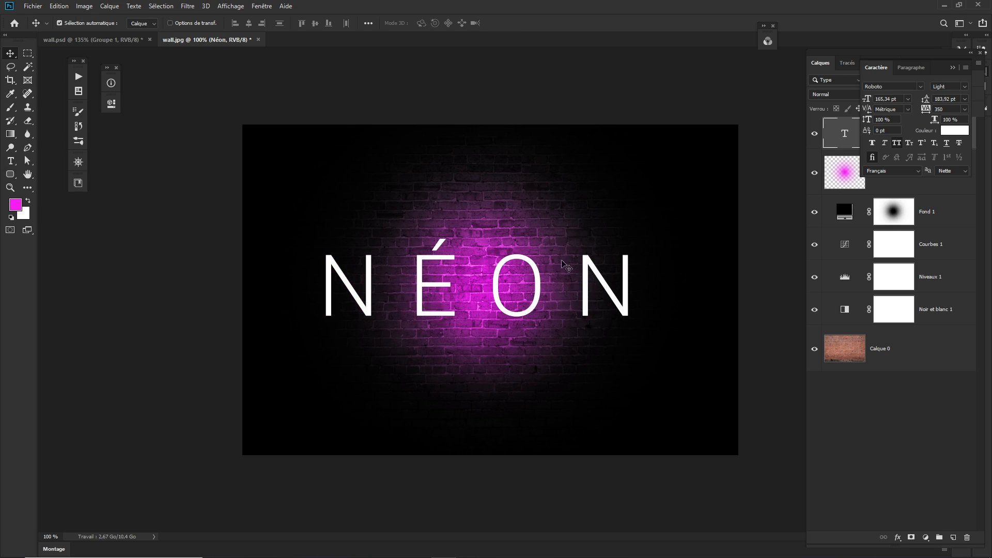
Scale the Néon text down to about 68 %, keeping it centred on the glow
{"action": "key", "text": "ctrl+t"}
{"action": "left_click_drag", "start_coordinate": [664, 238], "coordinate": [611, 255]}
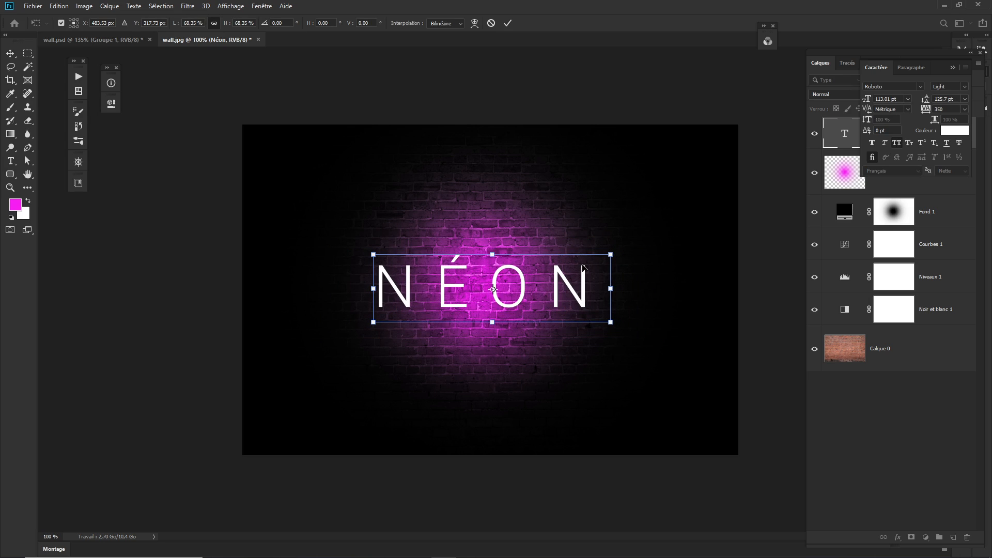
{"action": "key", "text": "Return"}
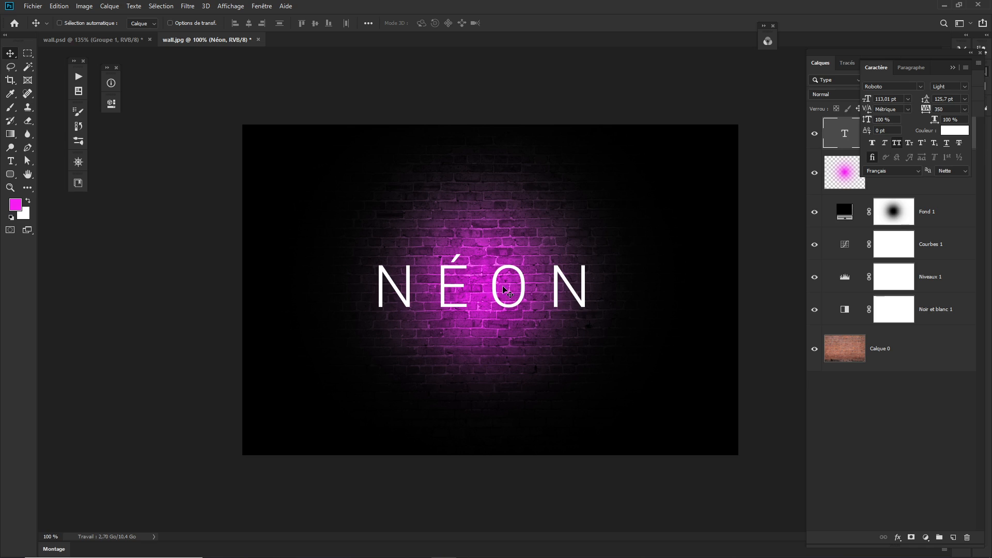
{"action": "left_click", "coordinate": [830, 137]}
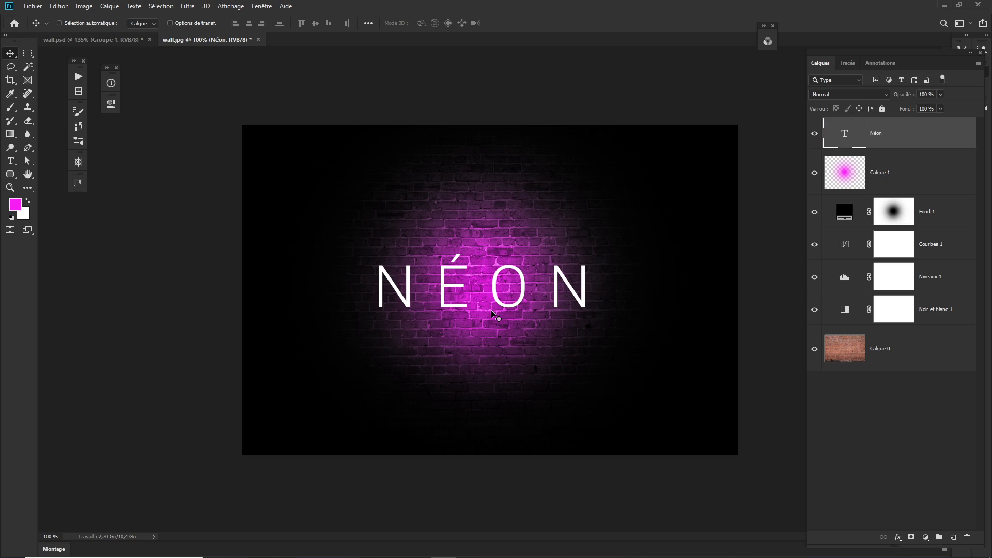
{"action": "left_click", "coordinate": [899, 537]}
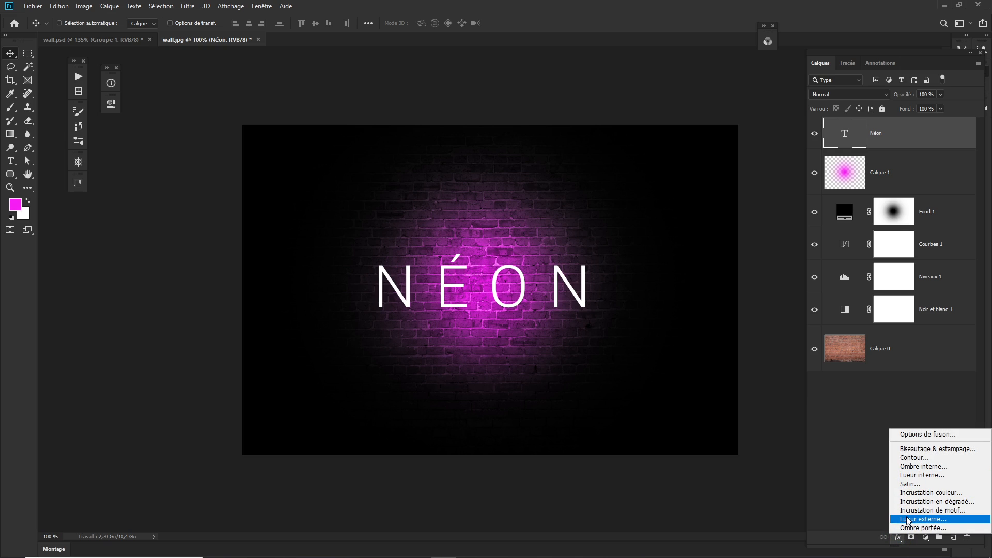
{"action": "left_click", "coordinate": [906, 518]}
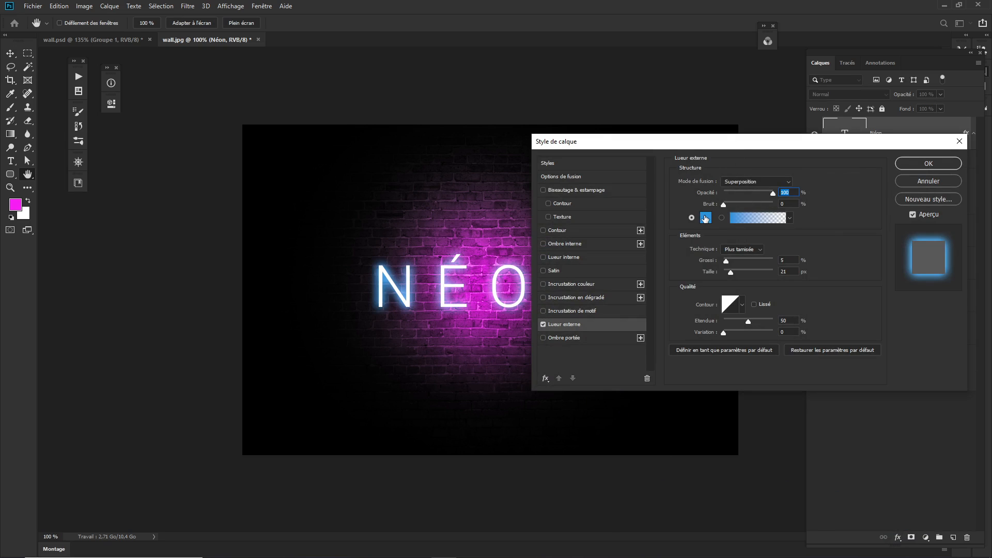
{"action": "left_click_drag", "start_coordinate": [738, 143], "coordinate": [724, 146]}
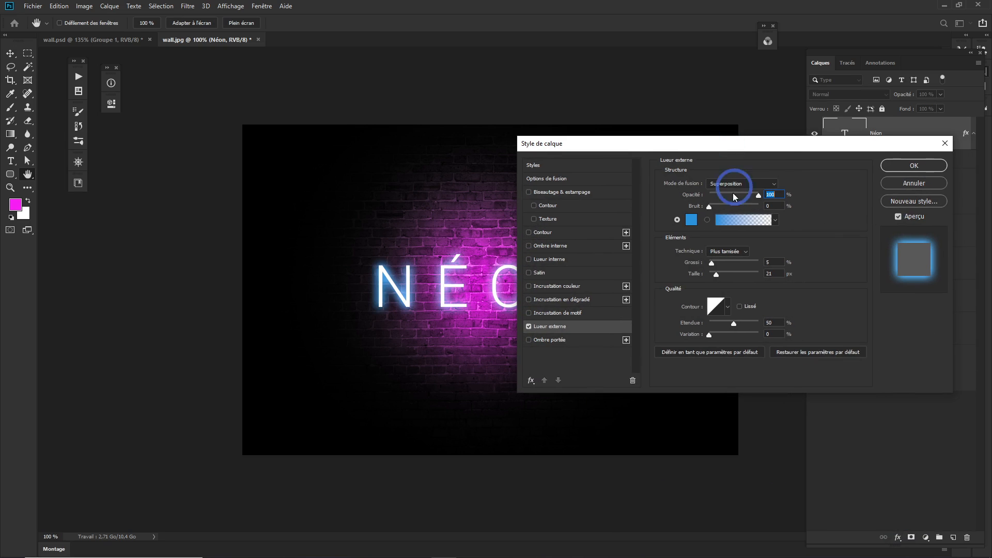
{"action": "left_click", "coordinate": [691, 220]}
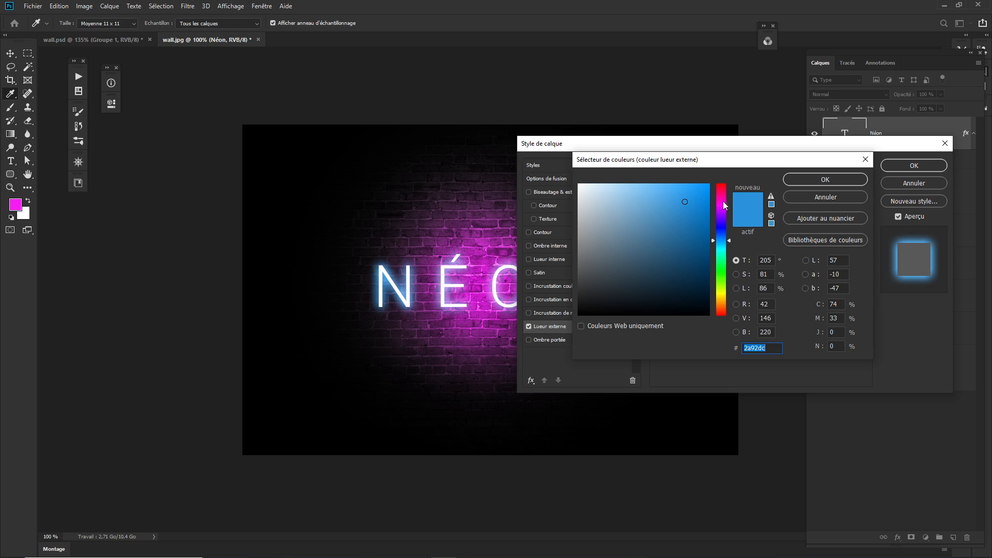
{"action": "left_click", "coordinate": [812, 197]}
{"action": "left_click", "coordinate": [899, 186]}
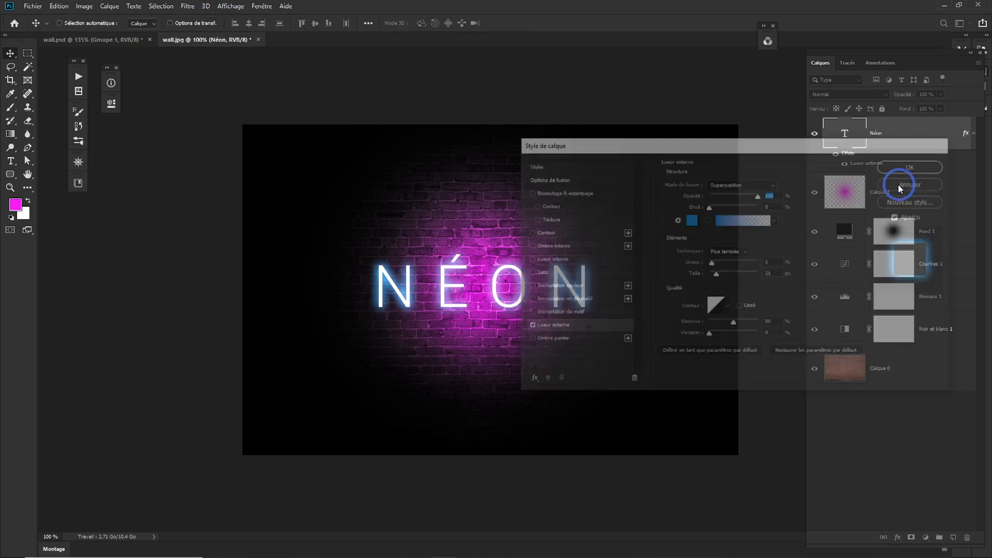
Copy the hex code f51cf2 from the magenta foreground colour
{"action": "left_click", "coordinate": [852, 178]}
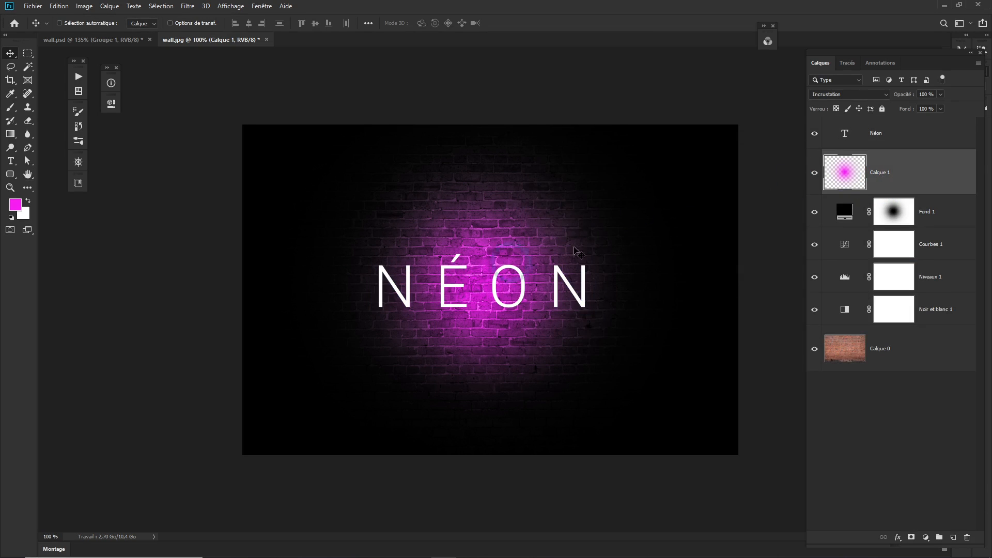
{"action": "left_click", "coordinate": [15, 205]}
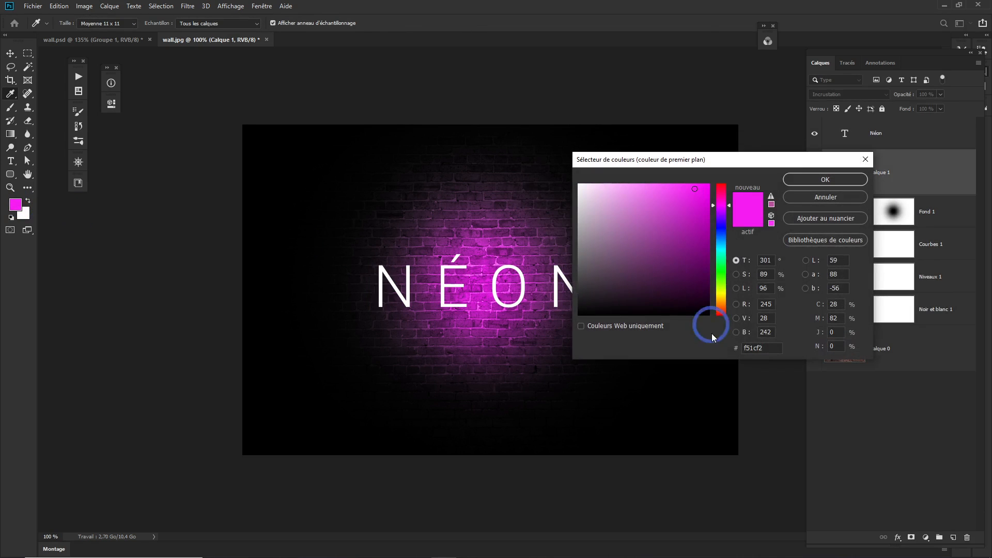
{"action": "left_click", "coordinate": [756, 349]}
{"action": "key", "text": "ctrl+c"}
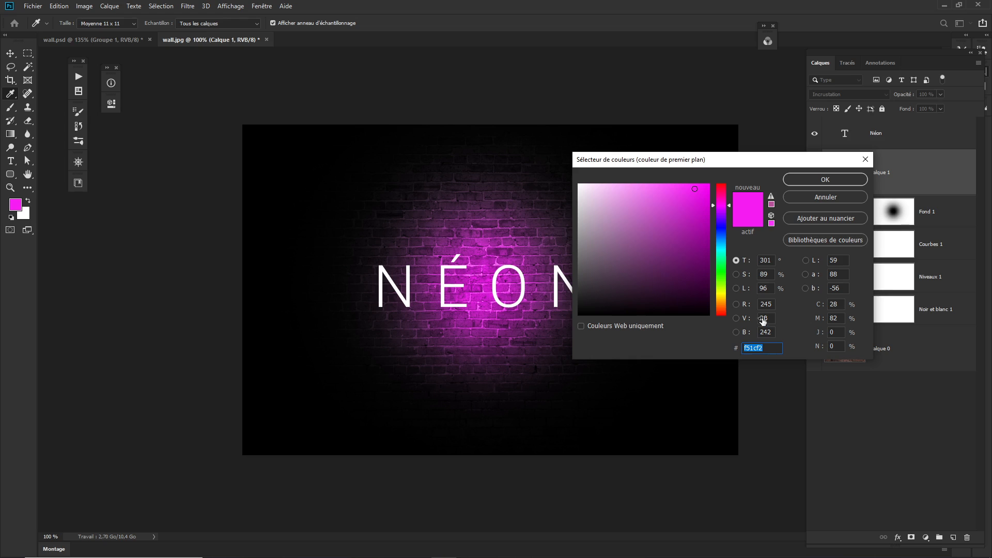
{"action": "left_click", "coordinate": [825, 179]}
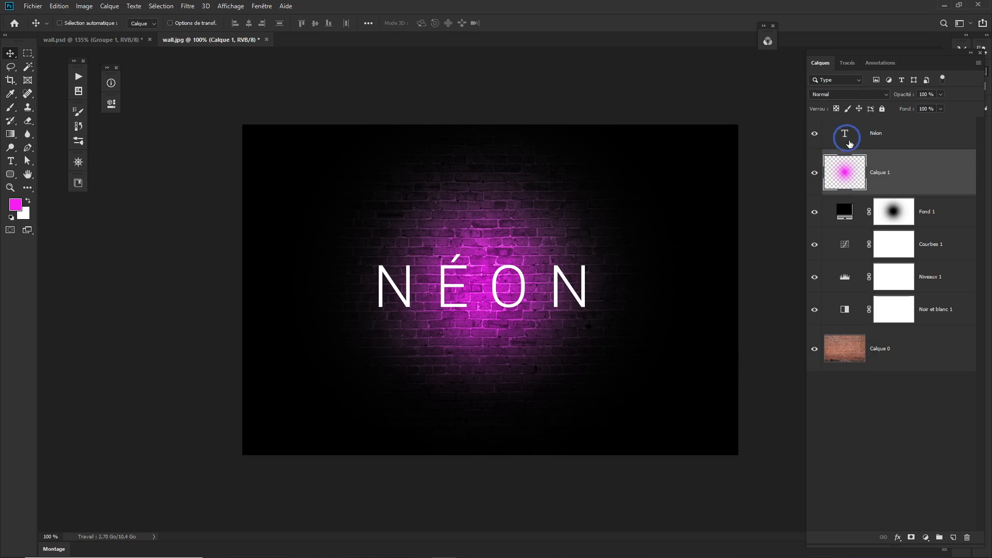
Add a Lueur externe effect to the Néon text layer and set its glow colour to f51cf2
{"action": "left_click", "coordinate": [899, 537]}
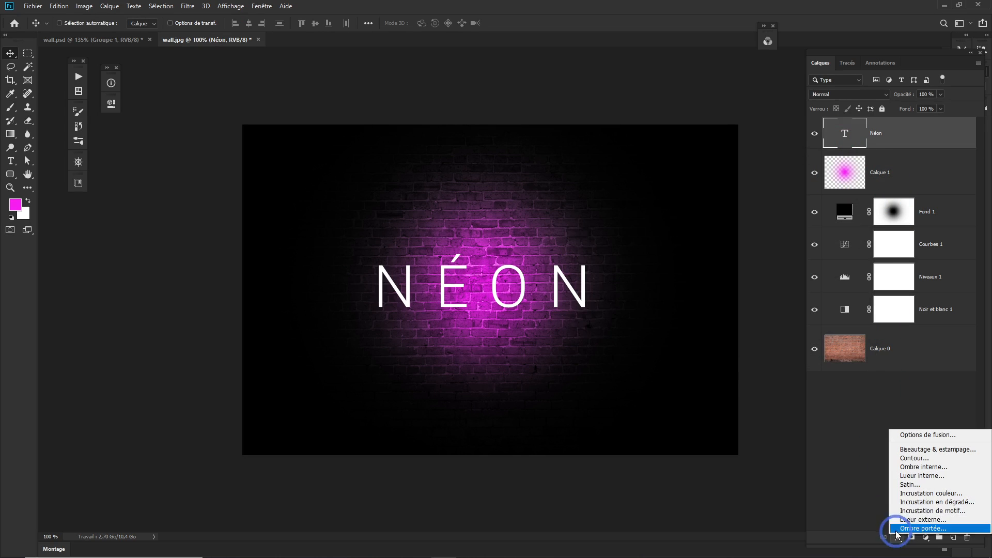
{"action": "left_click", "coordinate": [667, 489]}
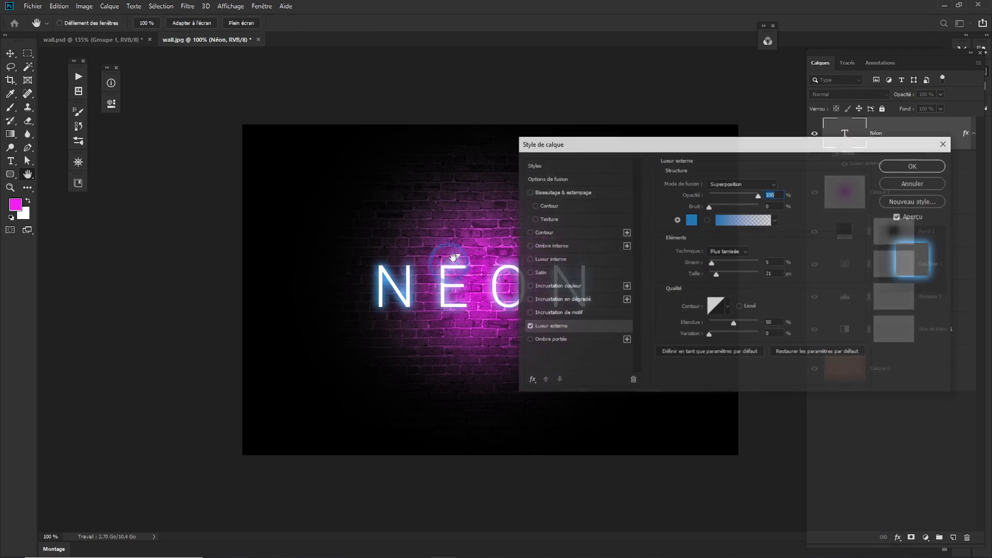
{"action": "left_click", "coordinate": [687, 219]}
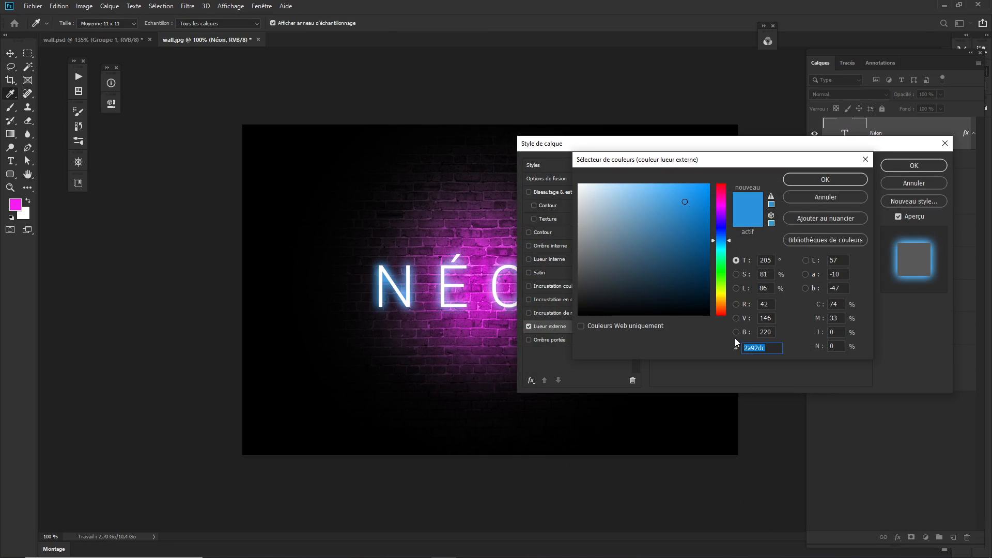
{"action": "key", "text": "ctrl+v"}
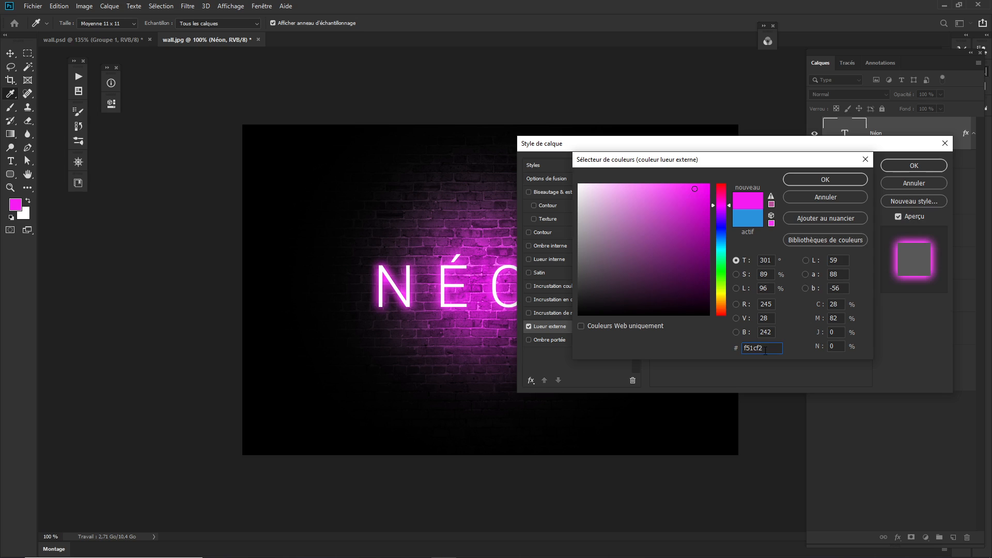
{"action": "left_click", "coordinate": [817, 180]}
Set the Néon text's outer glow to a Grossi of 5 % and a Taille of about 29 px, and apply the effect
{"action": "left_click", "coordinate": [755, 195]}
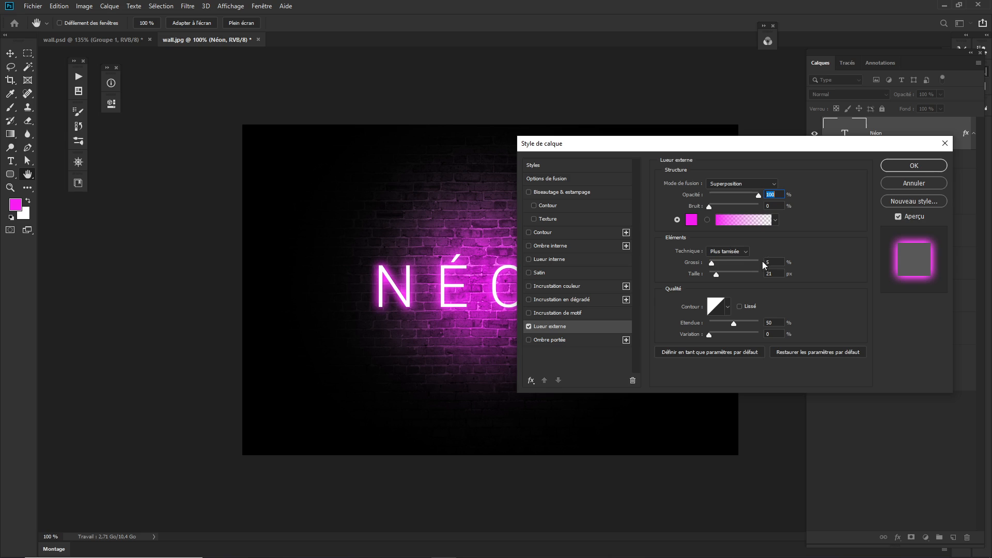
{"action": "mouse_move", "coordinate": [712, 264]}
{"action": "left_mouse_down"}
{"action": "mouse_move", "coordinate": [726, 263]}
{"action": "mouse_move", "coordinate": [713, 265]}
{"action": "left_mouse_up"}
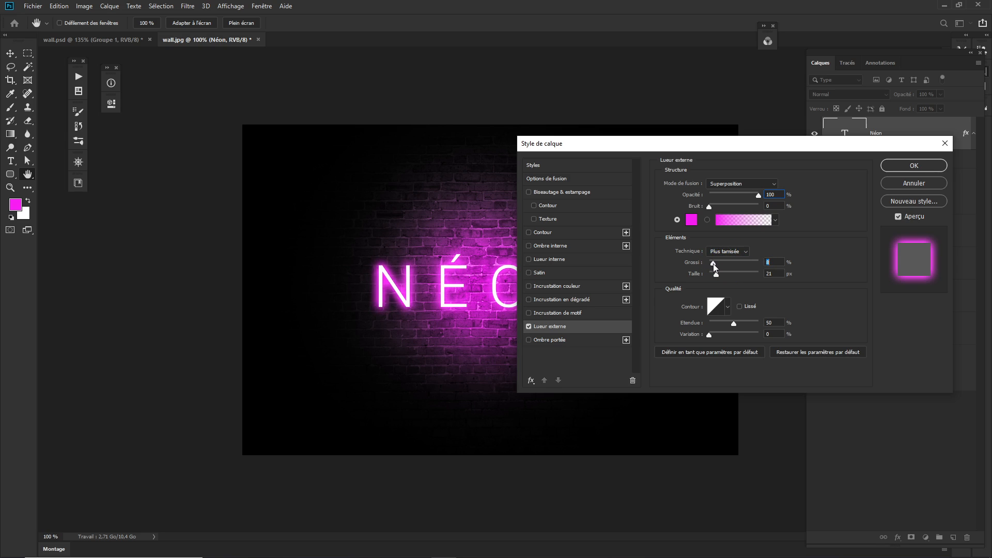
{"action": "left_click", "coordinate": [761, 264]}
{"action": "type", "text": "5"}
{"action": "left_click", "coordinate": [716, 275]}
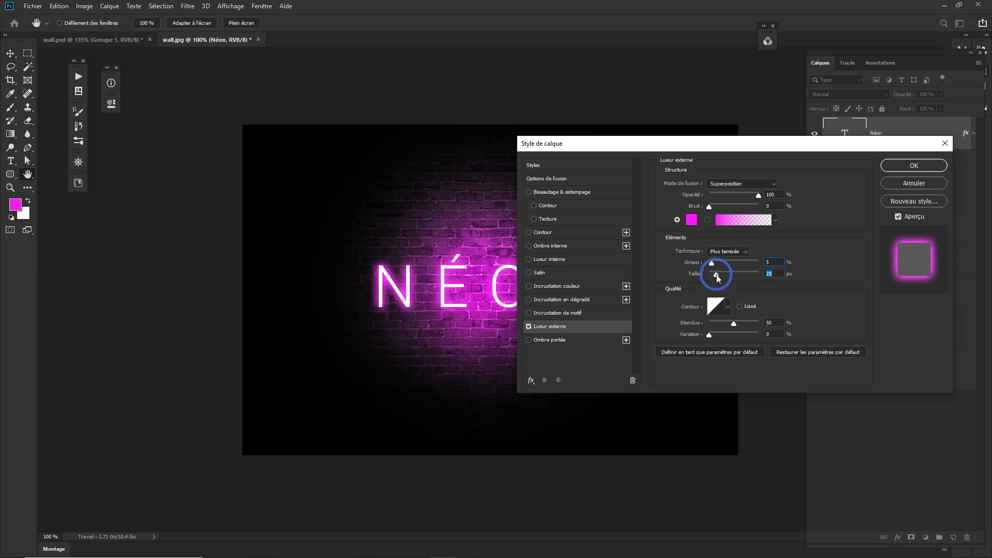
{"action": "left_click_drag", "start_coordinate": [717, 275], "coordinate": [715, 276]}
{"action": "left_click_drag", "start_coordinate": [715, 274], "coordinate": [717, 275]}
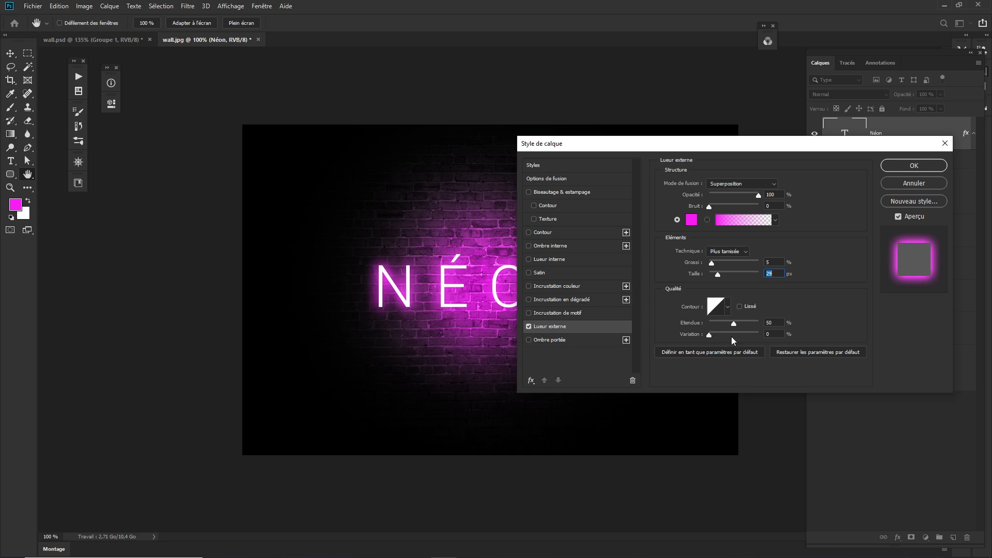
{"action": "left_click", "coordinate": [909, 166]}
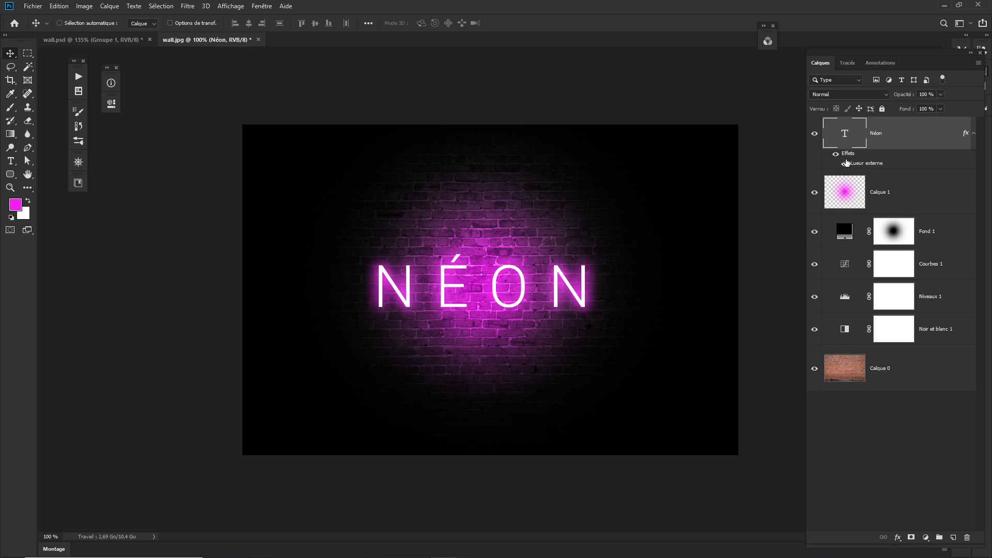
Add a Teinte/Saturation adjustment layer above the Néon text and shift its Teinte to -79
{"action": "left_click", "coordinate": [926, 537]}
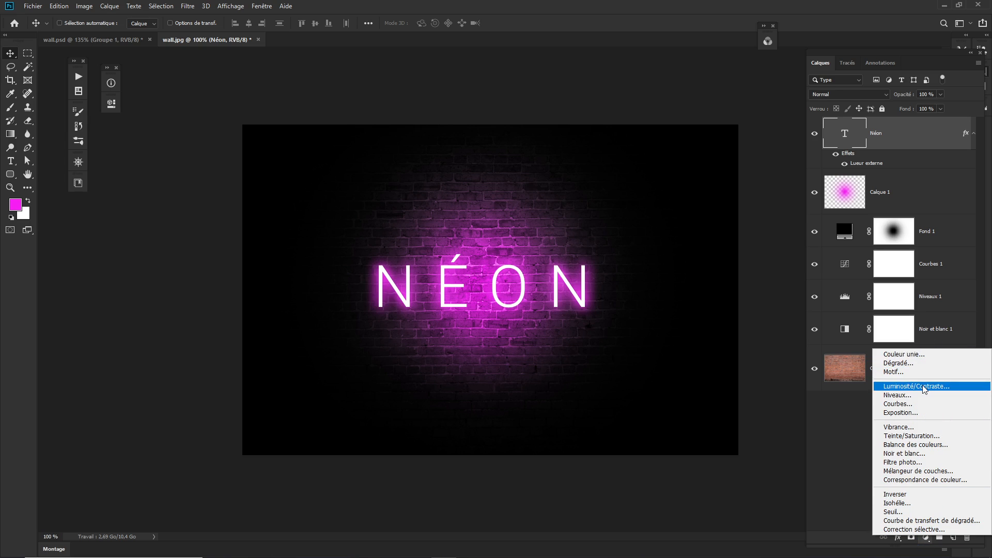
{"action": "left_click", "coordinate": [912, 436]}
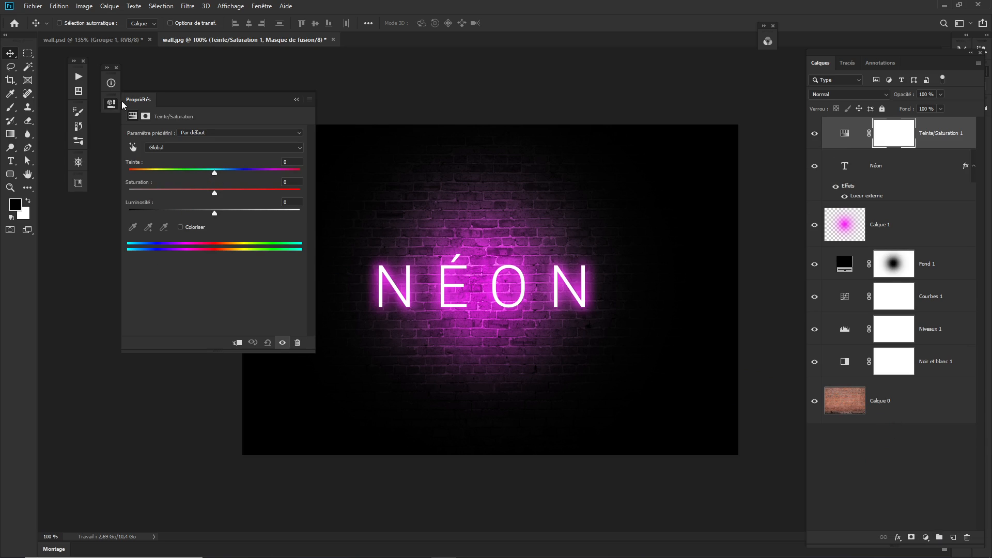
{"action": "left_click", "coordinate": [261, 6]}
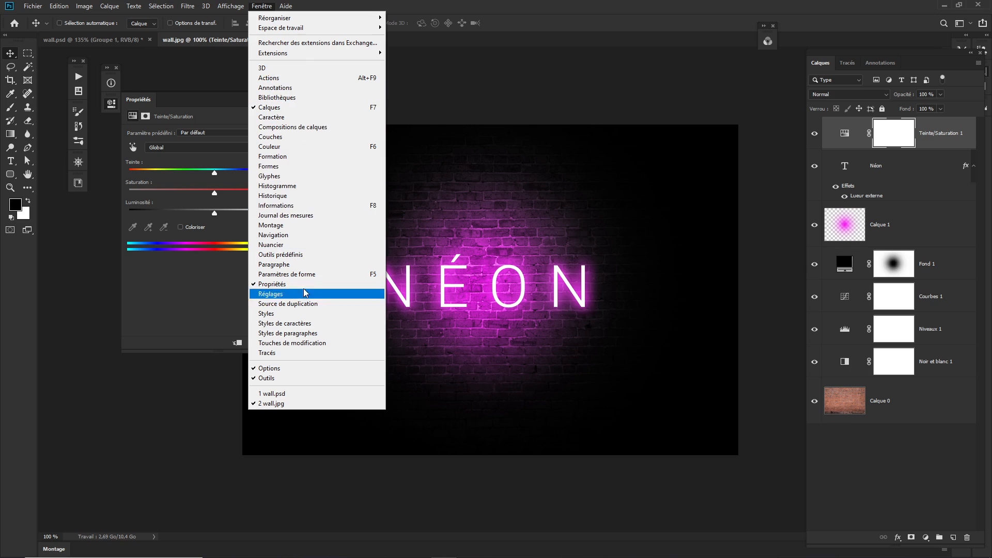
{"action": "left_click", "coordinate": [142, 103]}
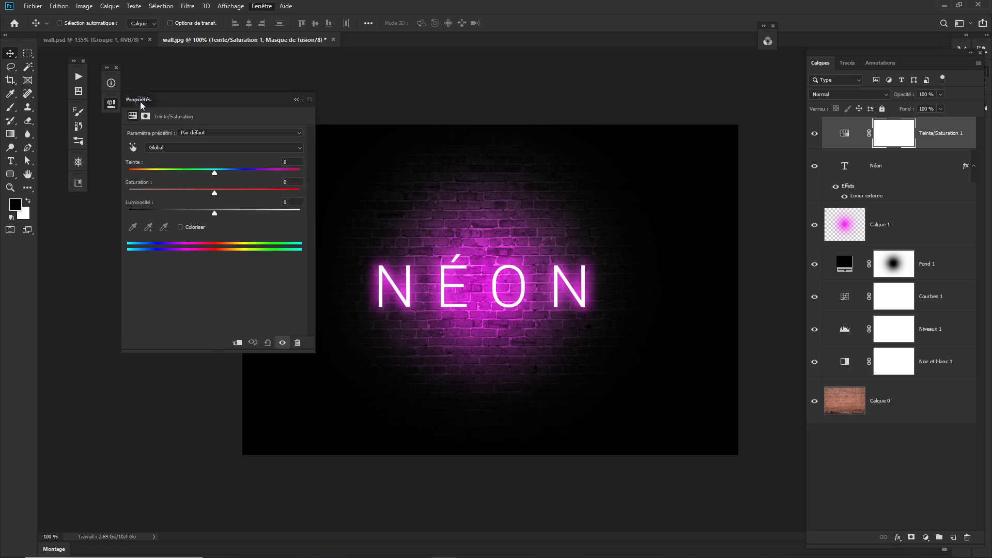
{"action": "double_click", "coordinate": [844, 135]}
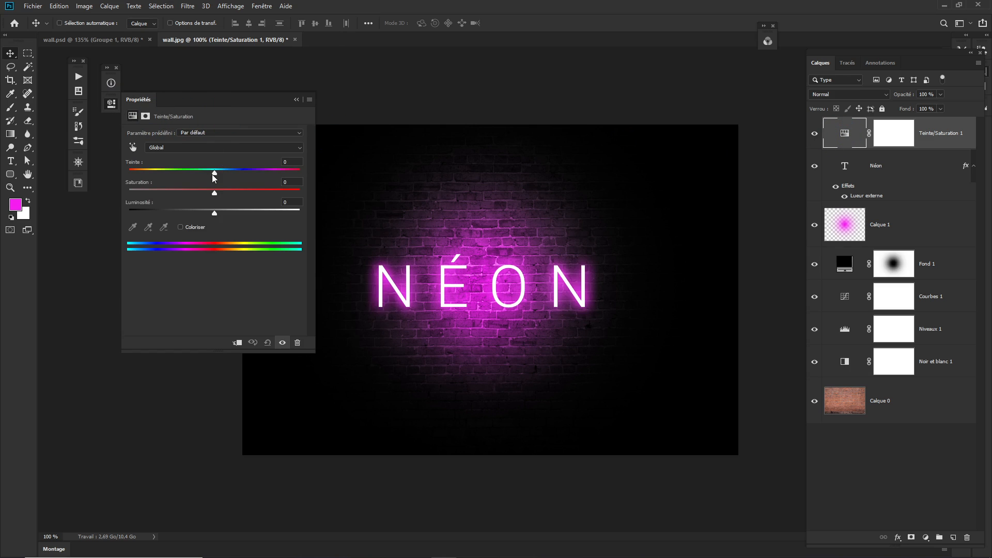
{"action": "left_click_drag", "start_coordinate": [213, 174], "coordinate": [163, 171]}
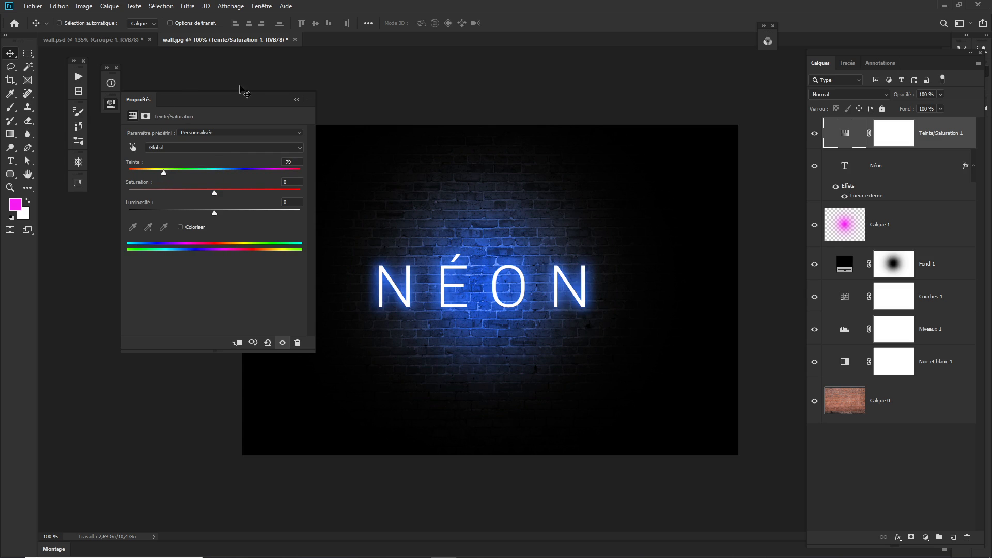
{"action": "left_click", "coordinate": [296, 99]}
Target the Teinte/Saturation 1 layer mask and activate the Gradient tool
{"action": "left_click", "coordinate": [896, 133]}
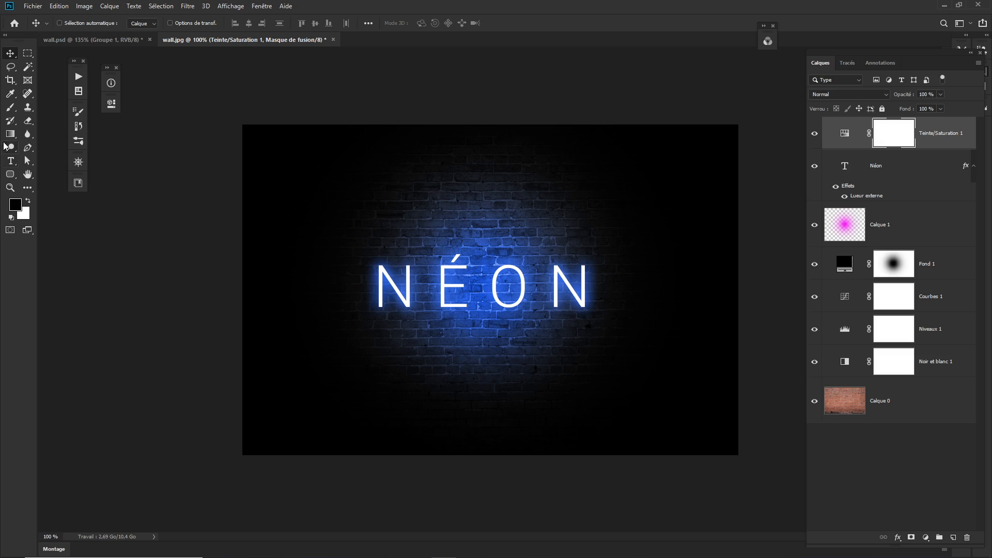
{"action": "left_click", "coordinate": [9, 137]}
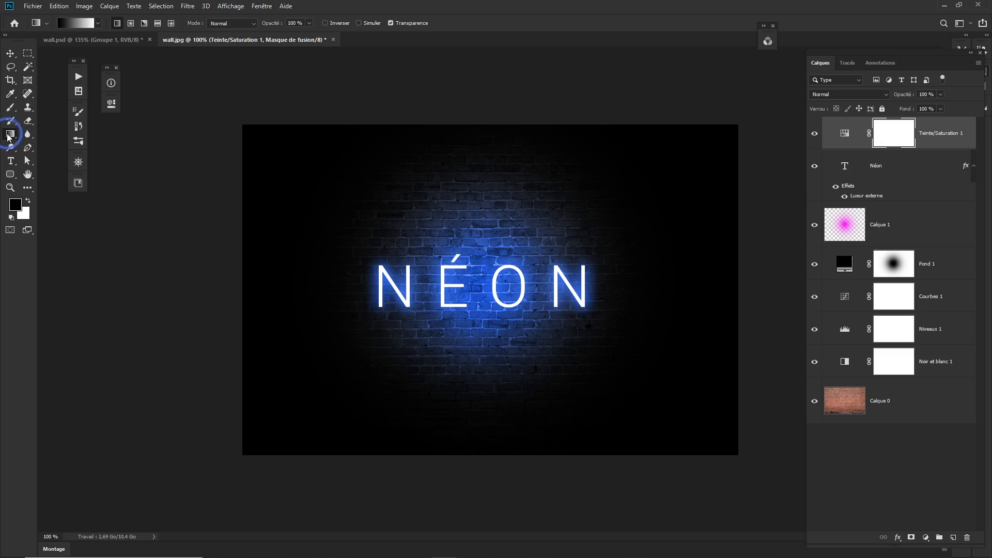
{"action": "left_click", "coordinate": [12, 65]}
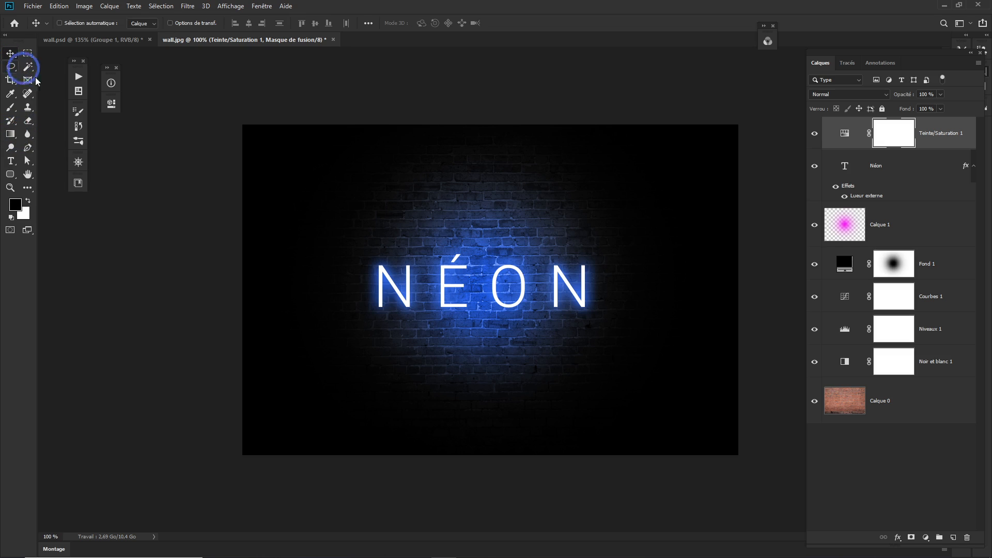
{"action": "left_click", "coordinate": [12, 134]}
{"action": "left_click_drag", "start_coordinate": [12, 135], "coordinate": [36, 143]}
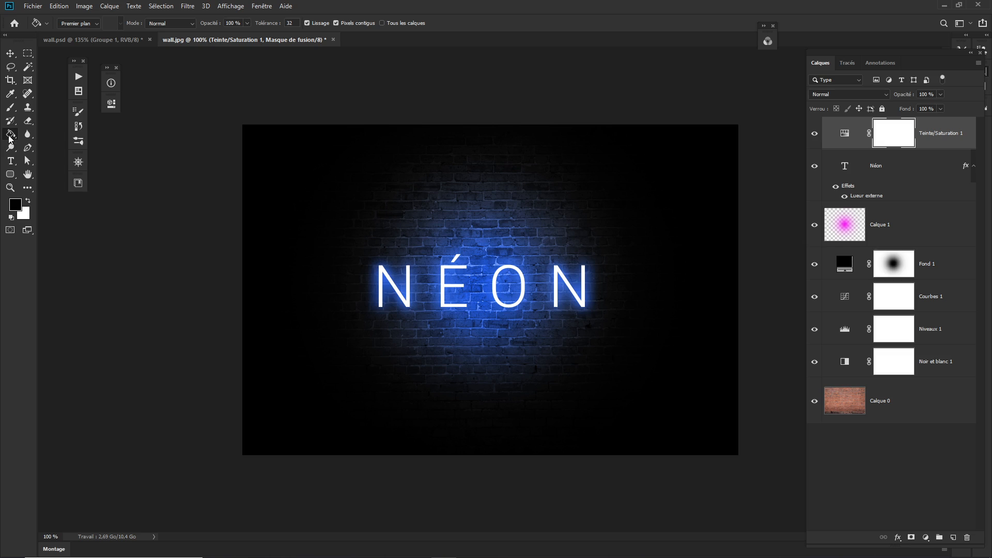
{"action": "left_click_drag", "start_coordinate": [13, 135], "coordinate": [42, 134]}
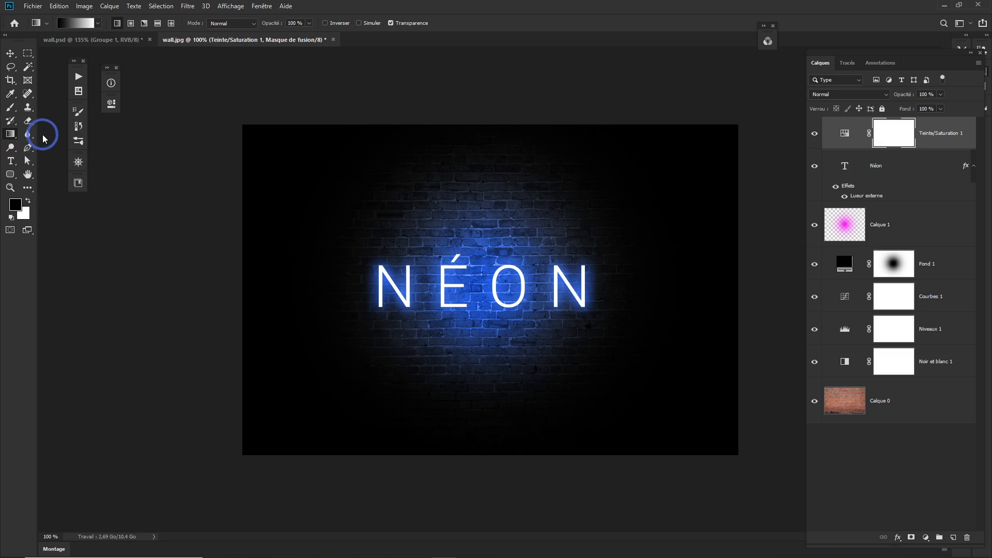
Draw a black-to-white gradient with both opacity stops at 100 % diagonally across the Teinte/Saturation mask, from below the O to the wall's upper-left area
{"action": "left_click", "coordinate": [67, 23]}
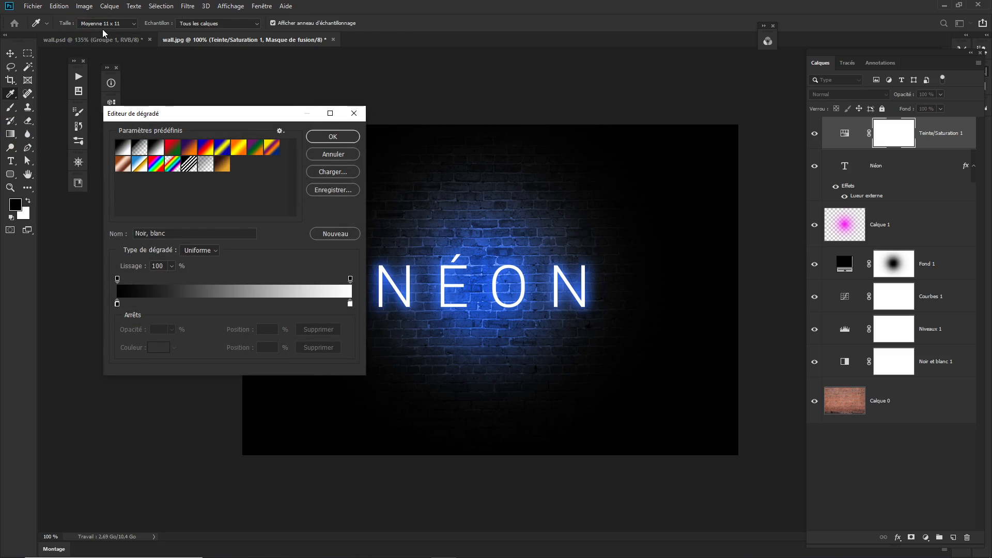
{"action": "left_click", "coordinate": [124, 150]}
{"action": "left_click", "coordinate": [157, 150]}
{"action": "left_click", "coordinate": [116, 279]}
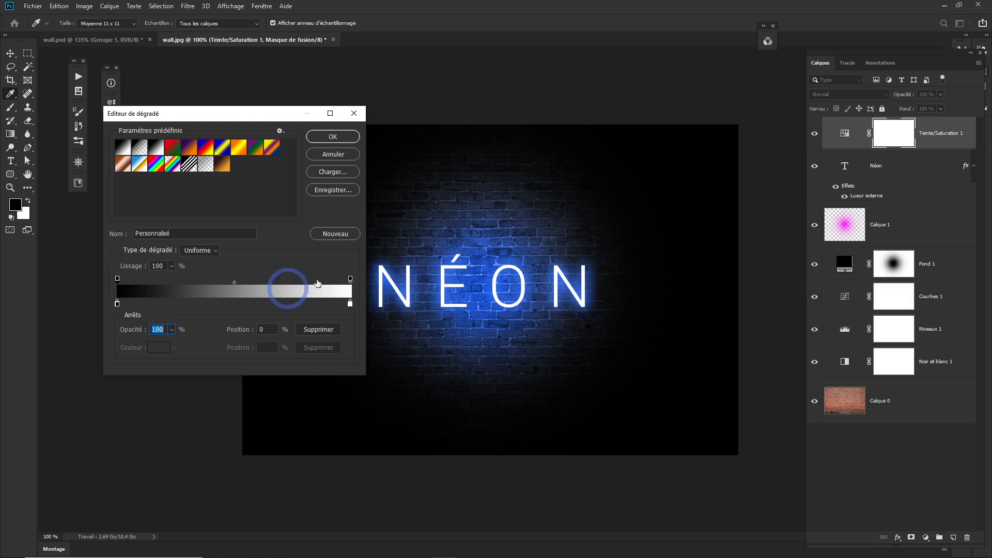
{"action": "left_click", "coordinate": [350, 279]}
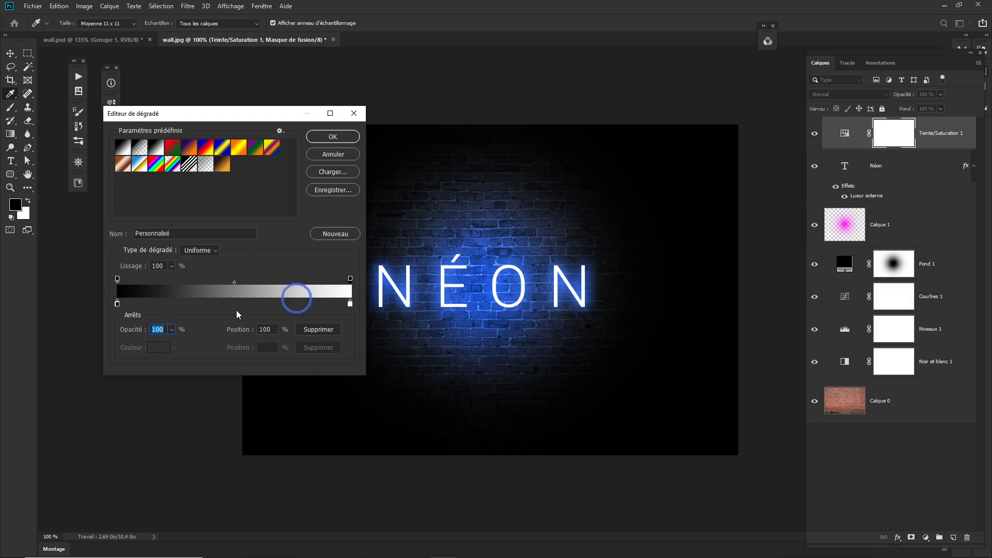
{"action": "left_click", "coordinate": [327, 137]}
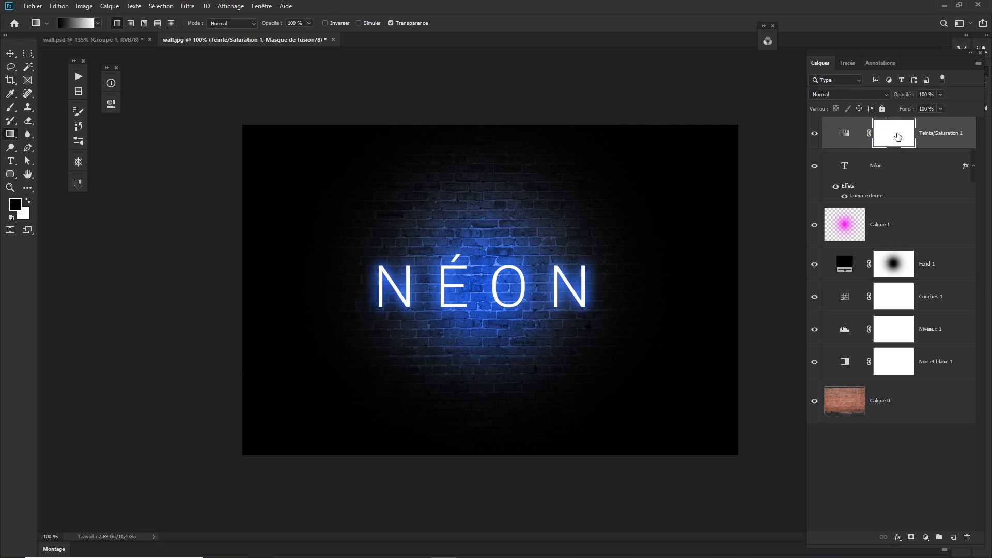
{"action": "left_click_drag", "start_coordinate": [418, 230], "coordinate": [412, 210]}
{"action": "left_click_drag", "start_coordinate": [515, 315], "coordinate": [402, 198]}
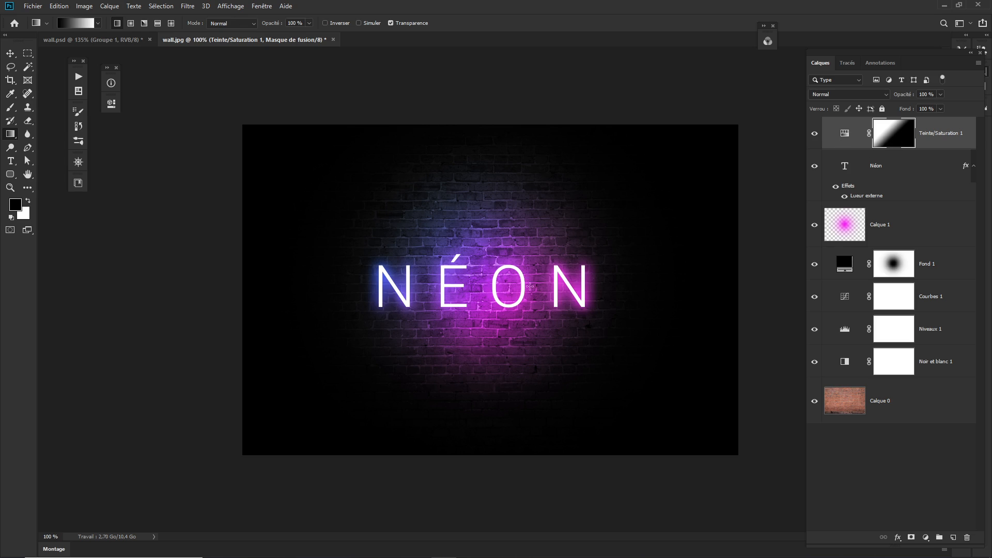
Redraw the black-to-white gradient on the Teinte/Saturation 1 mask, diagonally from just below the O to the wall above the É
{"action": "left_click_drag", "start_coordinate": [551, 337], "coordinate": [431, 231]}
{"action": "left_click_drag", "start_coordinate": [539, 331], "coordinate": [437, 230]}
{"action": "left_click_drag", "start_coordinate": [541, 327], "coordinate": [449, 228]}
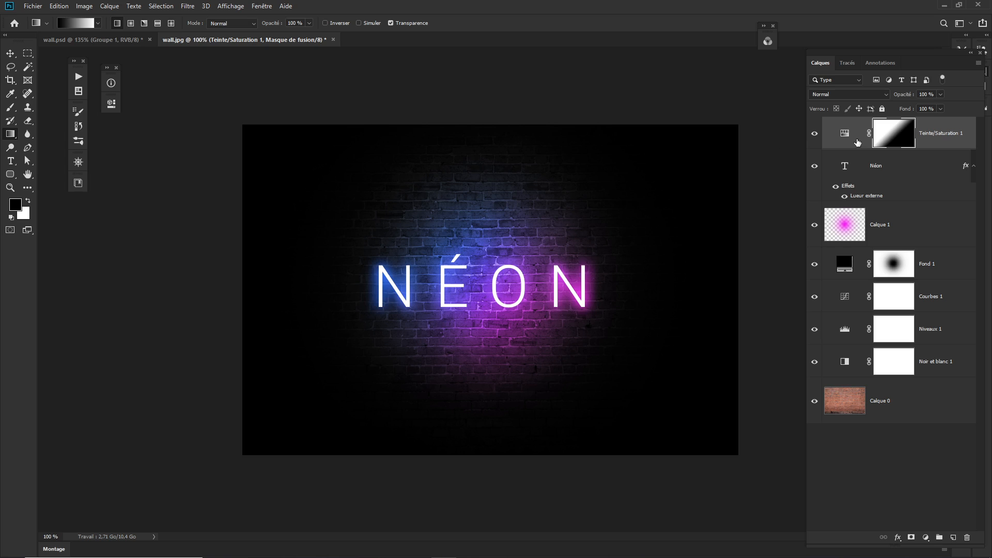
Place damian_lillard.png from the #néon folder into the wall.jpg document, scaled to about 46 %, centred over the text
{"action": "key", "text": "alt+Tab"}
{"action": "key", "text": "alt+Tab"}
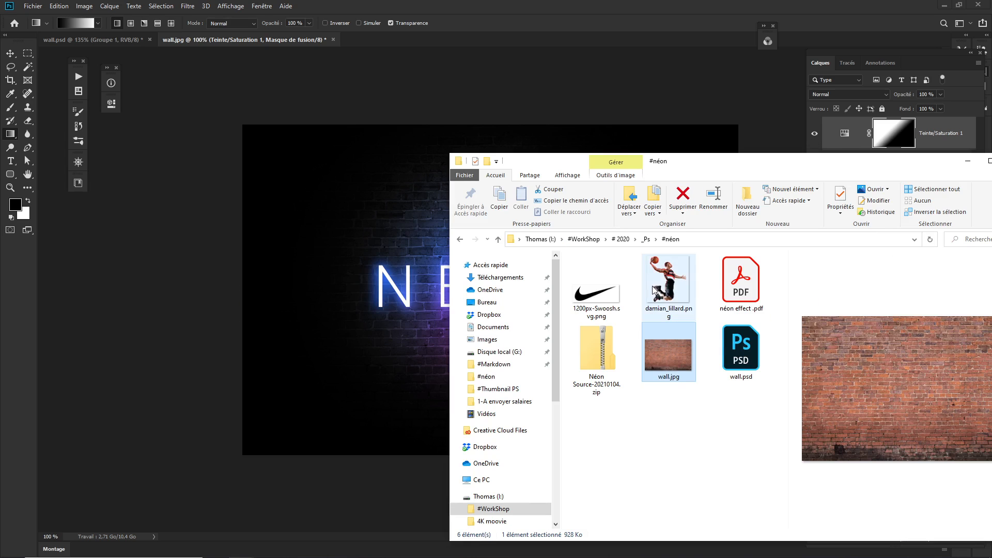
{"action": "left_click", "coordinate": [654, 291]}
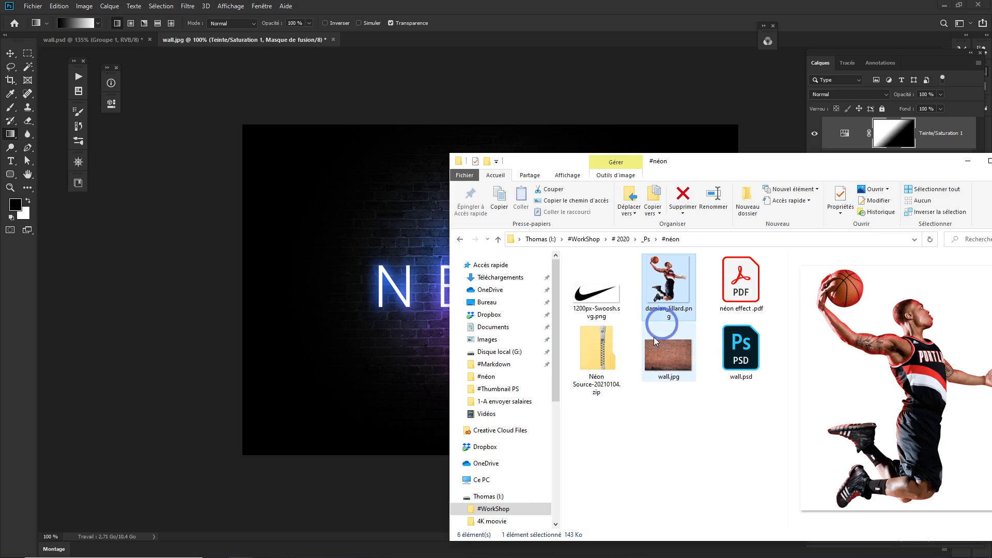
{"action": "left_click_drag", "start_coordinate": [736, 169], "coordinate": [858, 167]}
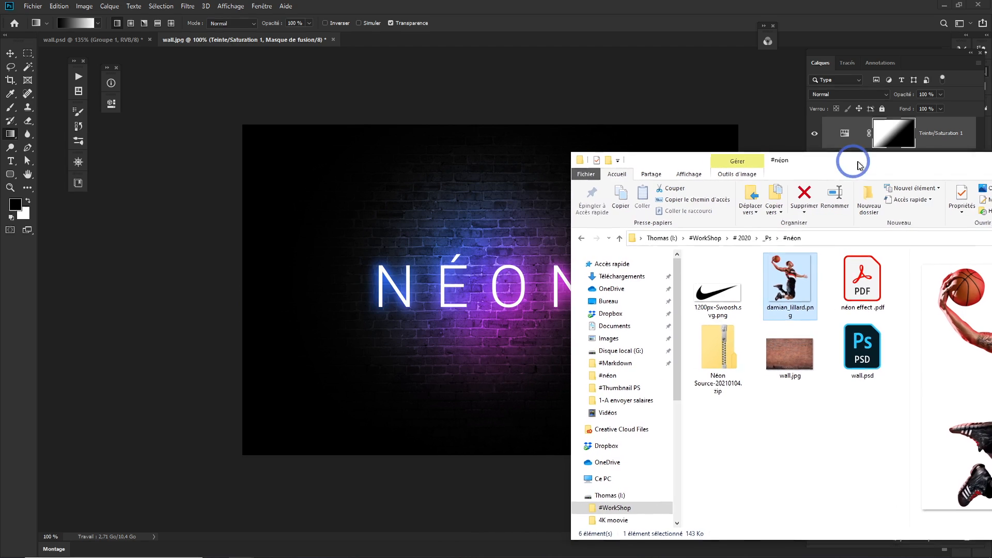
{"action": "left_click_drag", "start_coordinate": [791, 271], "coordinate": [517, 234]}
{"action": "left_click_drag", "start_coordinate": [639, 126], "coordinate": [599, 168]}
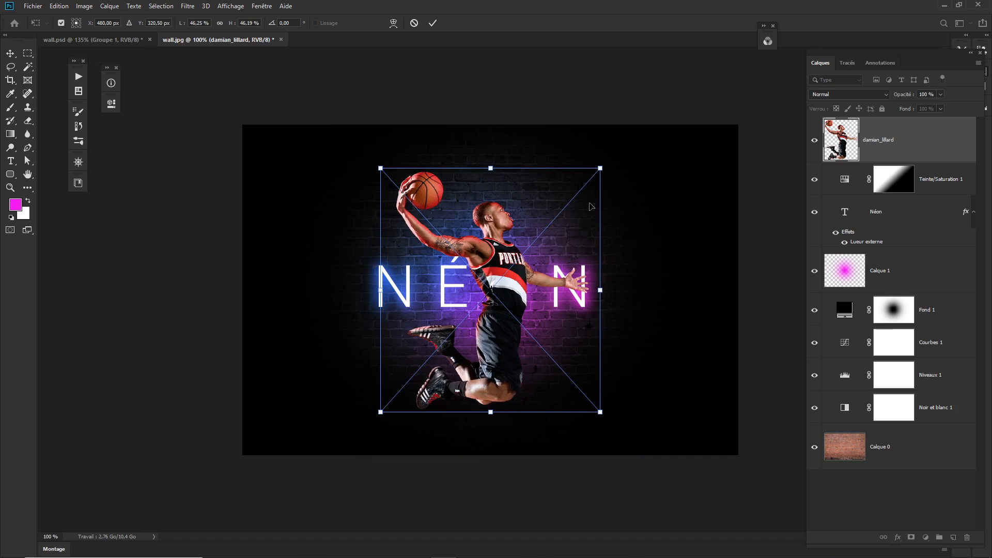
{"action": "key", "text": "Return"}
Move the basketball player image slightly upward on the wall
{"action": "key", "text": "g"}
{"action": "key", "text": "v"}
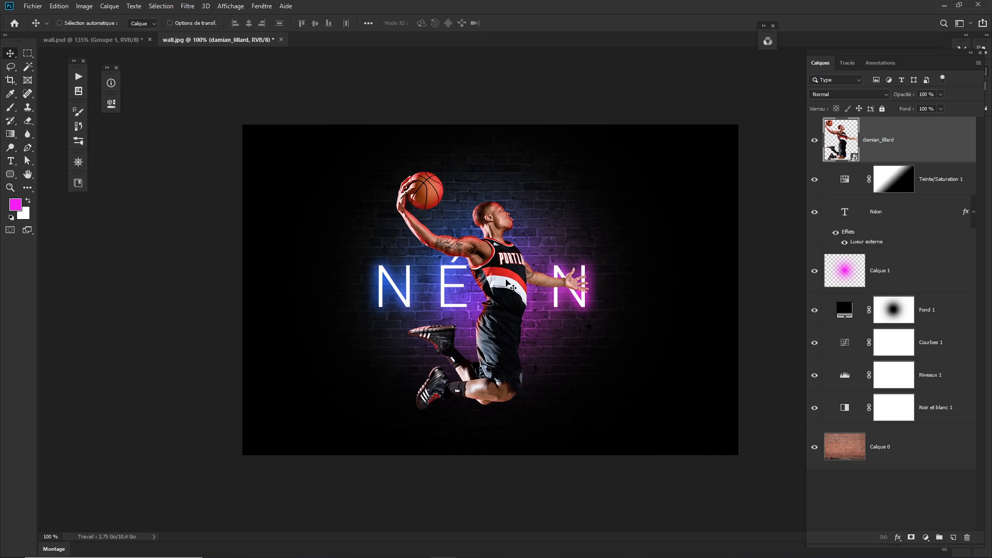
{"action": "left_click_drag", "start_coordinate": [475, 209], "coordinate": [474, 199]}
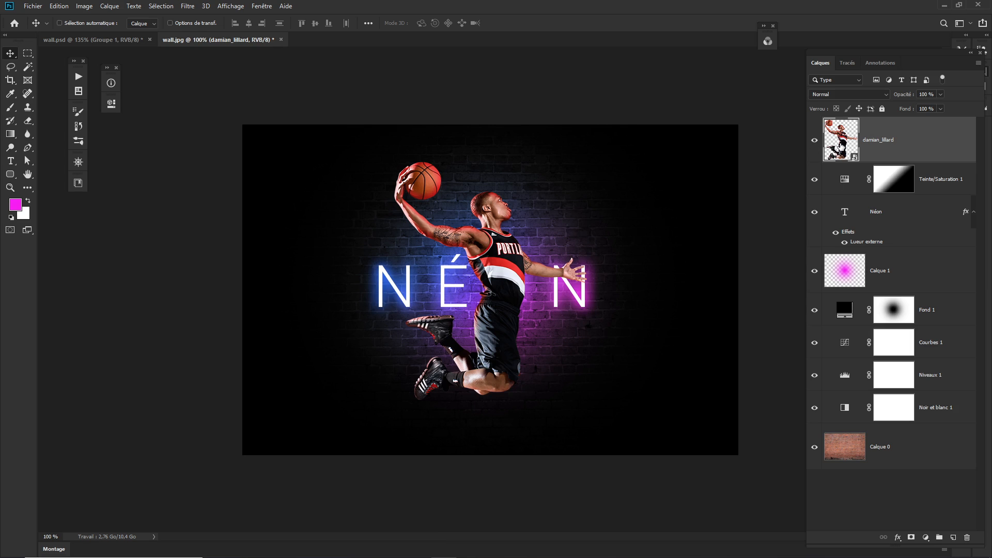
Load the player's pixels as a selection and fill it with white on a new layer above damian_lillard
{"action": "right_click", "coordinate": [841, 146]}
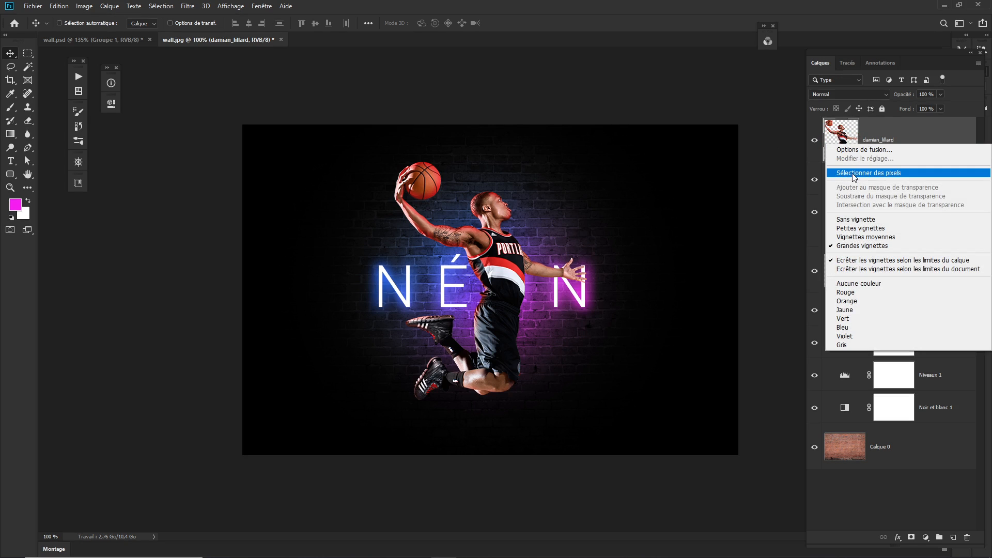
{"action": "left_click", "coordinate": [842, 137]}
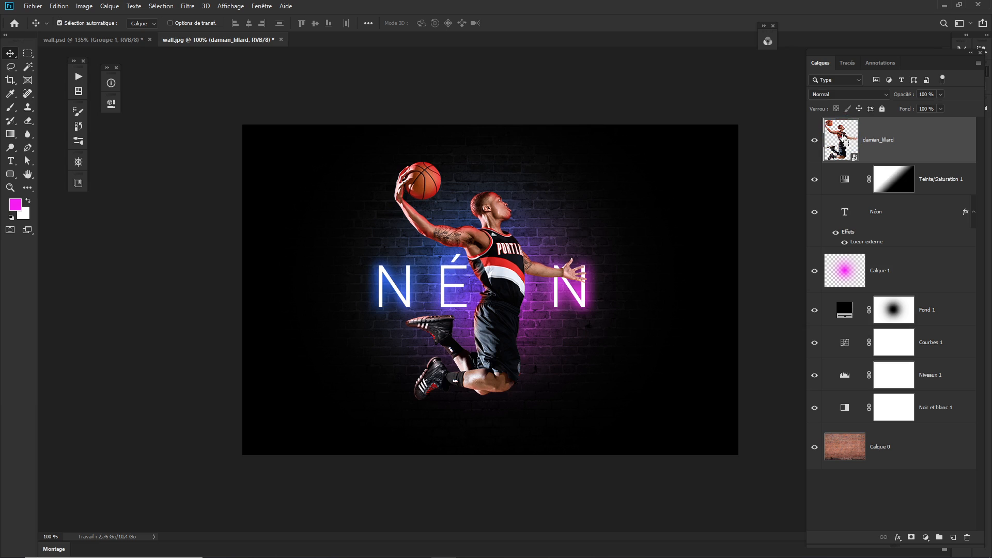
{"action": "left_click", "coordinate": [846, 143], "text": "ctrl"}
{"action": "left_click", "coordinate": [953, 537]}
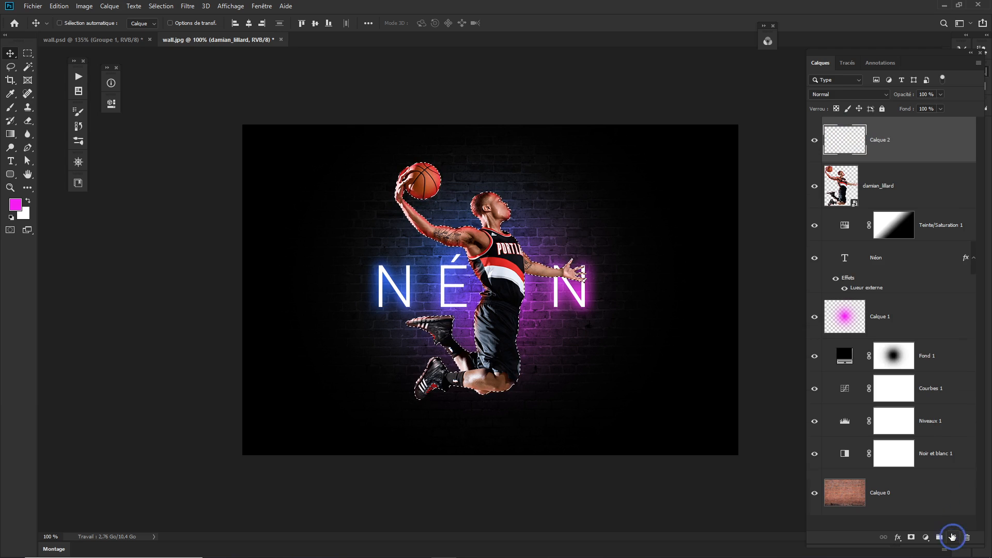
{"action": "left_click", "coordinate": [831, 124]}
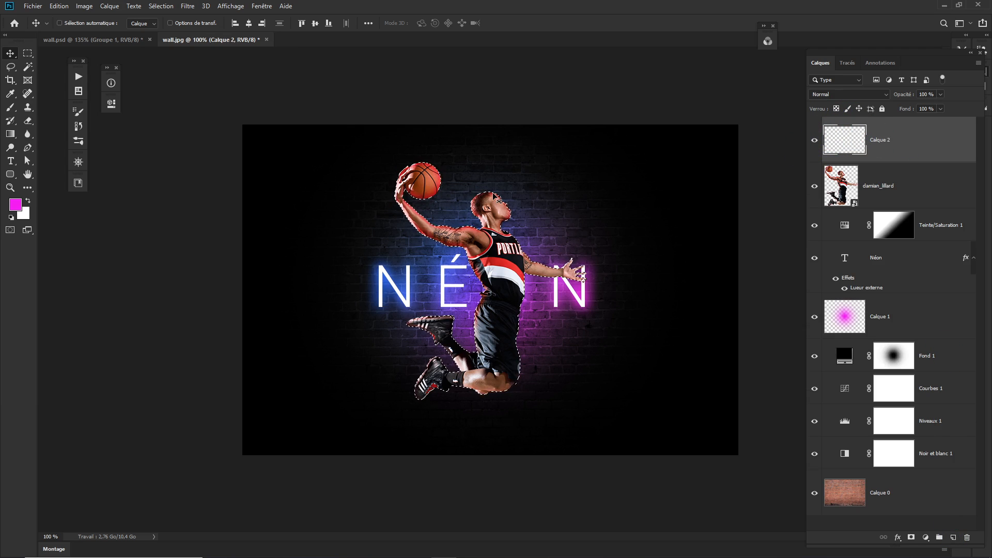
{"action": "key", "text": "ctrl"}
{"action": "key", "text": "ctrl+BackSpace"}
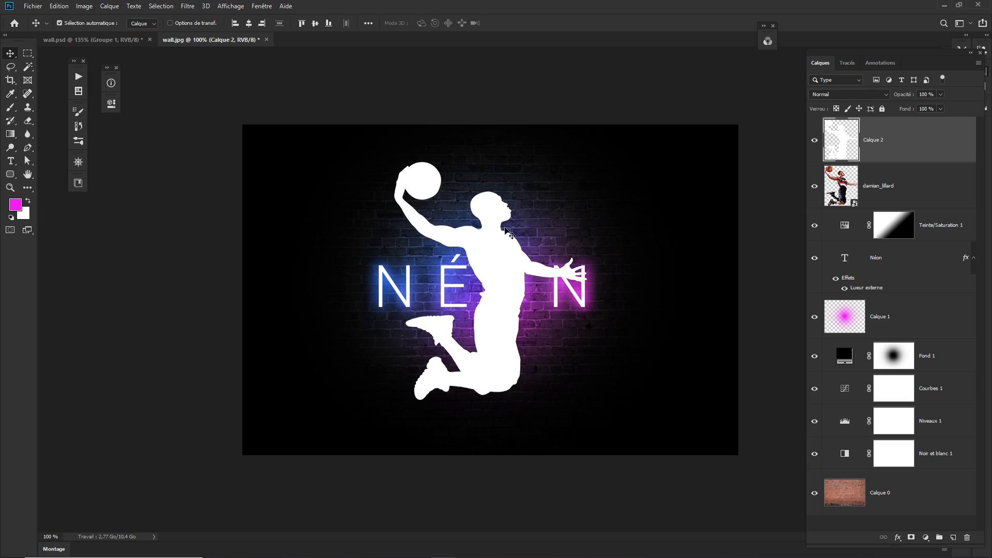
Hide the damian_lillard layer and select the white silhouette layer, Calque 2
{"action": "left_click", "coordinate": [874, 187]}
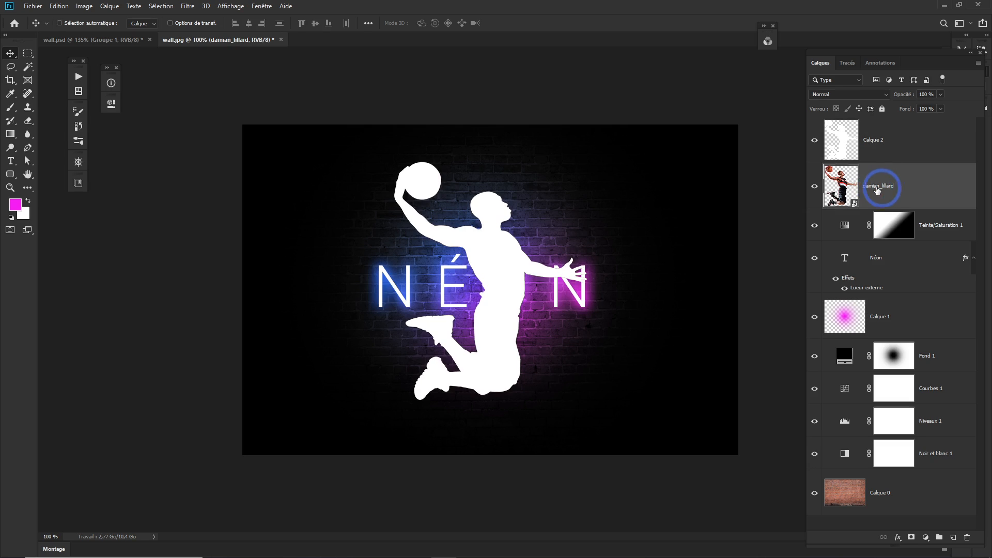
{"action": "left_click", "coordinate": [814, 187]}
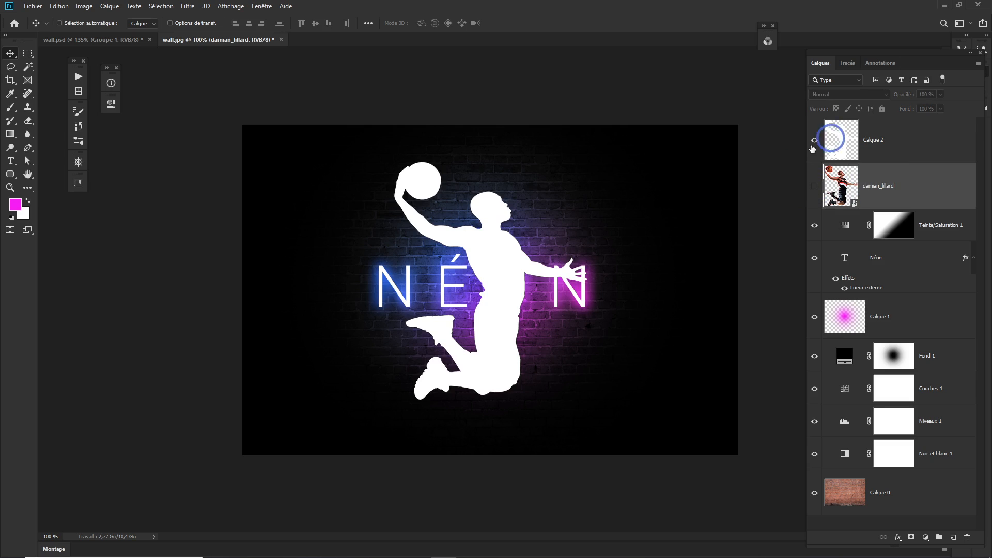
{"action": "left_click", "coordinate": [832, 135]}
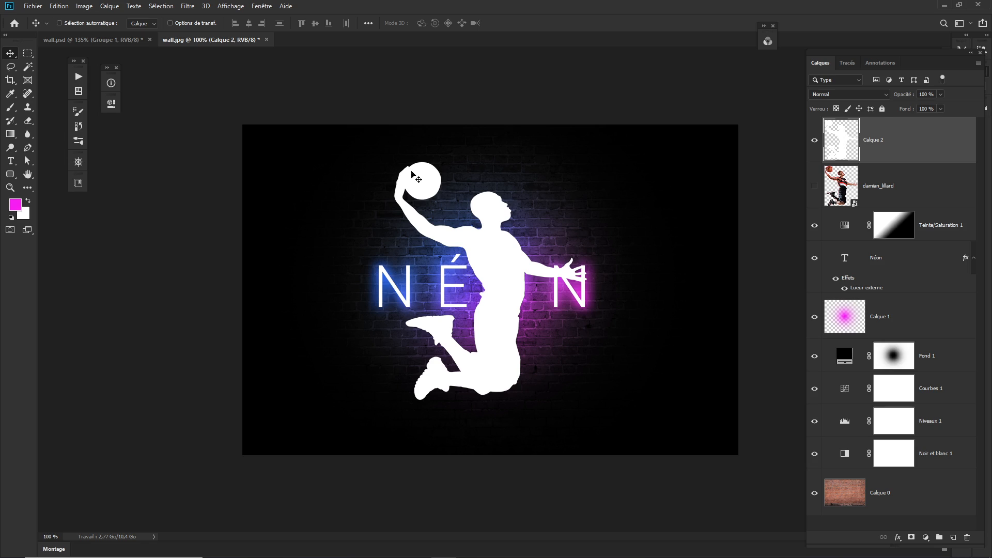
Load the white silhouette as a selection, contract it and delete its interior to leave only a thin white outline
{"action": "left_click", "coordinate": [839, 148], "text": "ctrl"}
{"action": "left_click_drag", "start_coordinate": [418, 169], "coordinate": [449, 186]}
{"action": "left_click", "coordinate": [161, 7]}
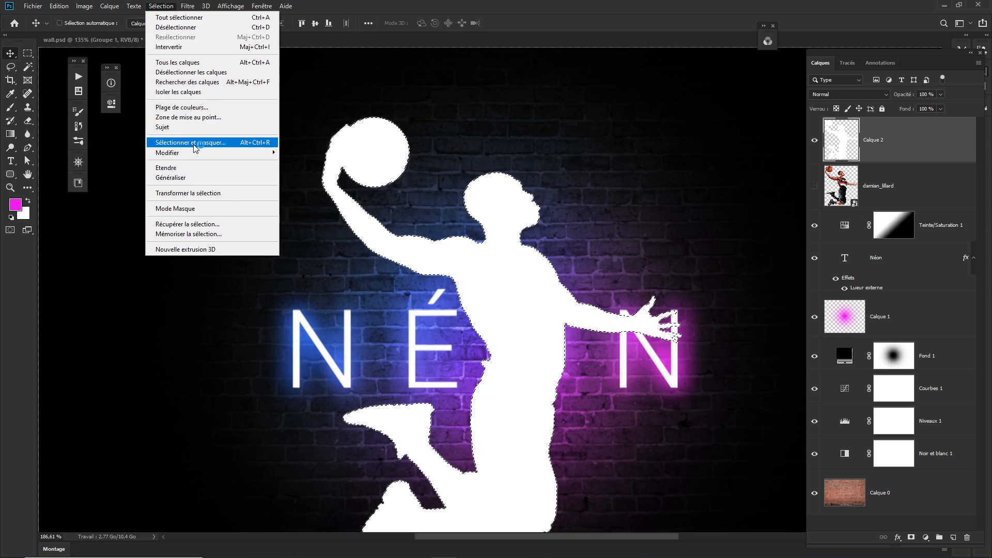
{"action": "mouse_move", "coordinate": [219, 155]}
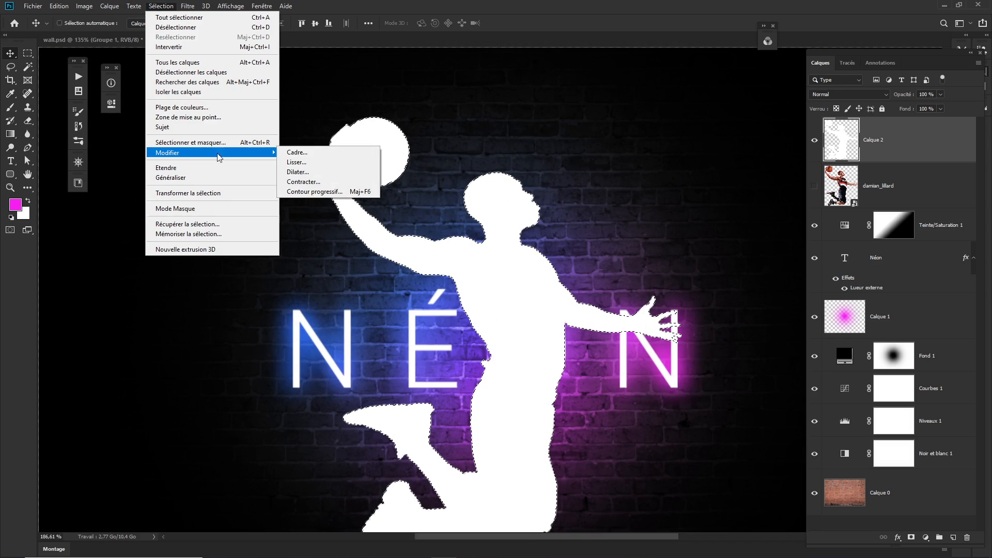
{"action": "left_click", "coordinate": [305, 182]}
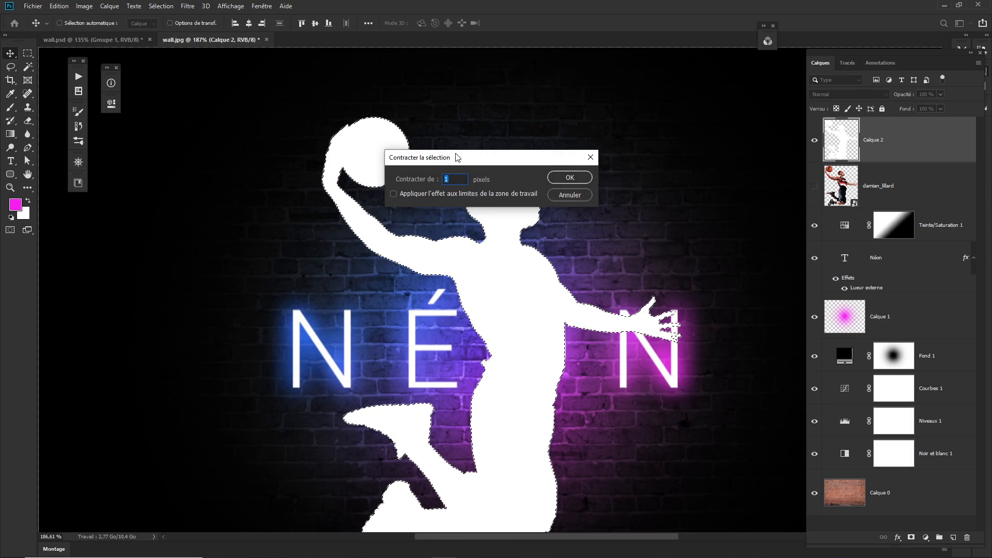
{"action": "left_click_drag", "start_coordinate": [461, 161], "coordinate": [511, 134]}
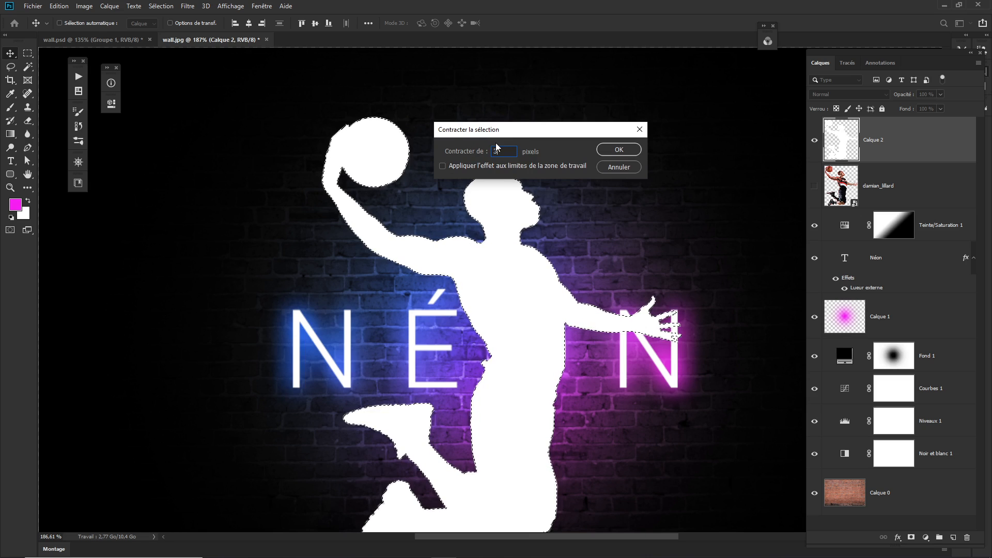
{"action": "left_click", "coordinate": [612, 151]}
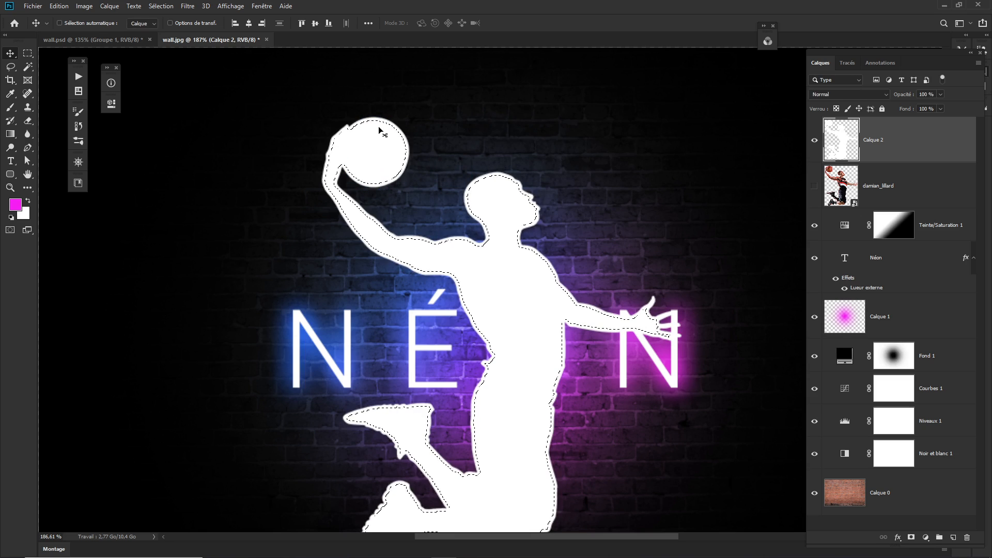
{"action": "key", "text": "Delete"}
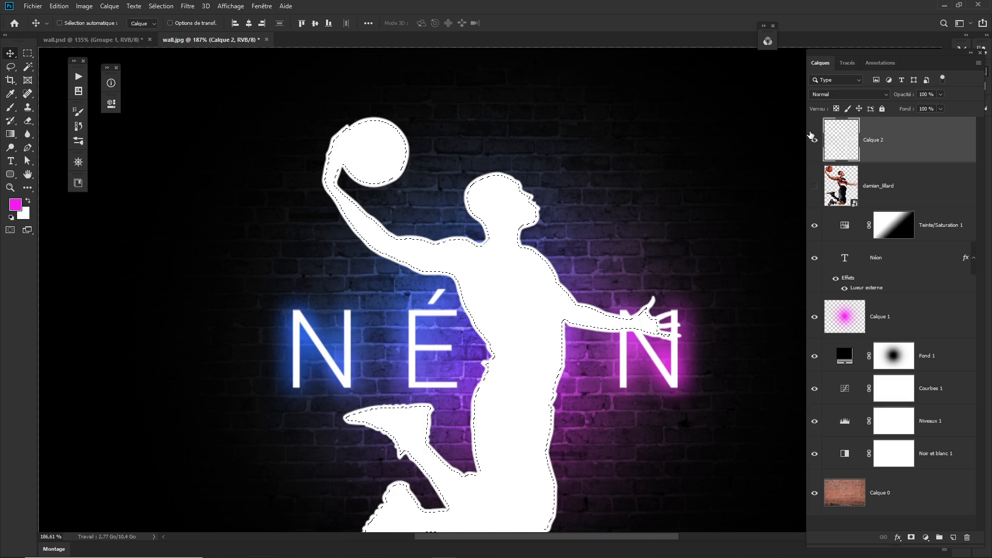
{"action": "key", "text": "ctrl+d"}
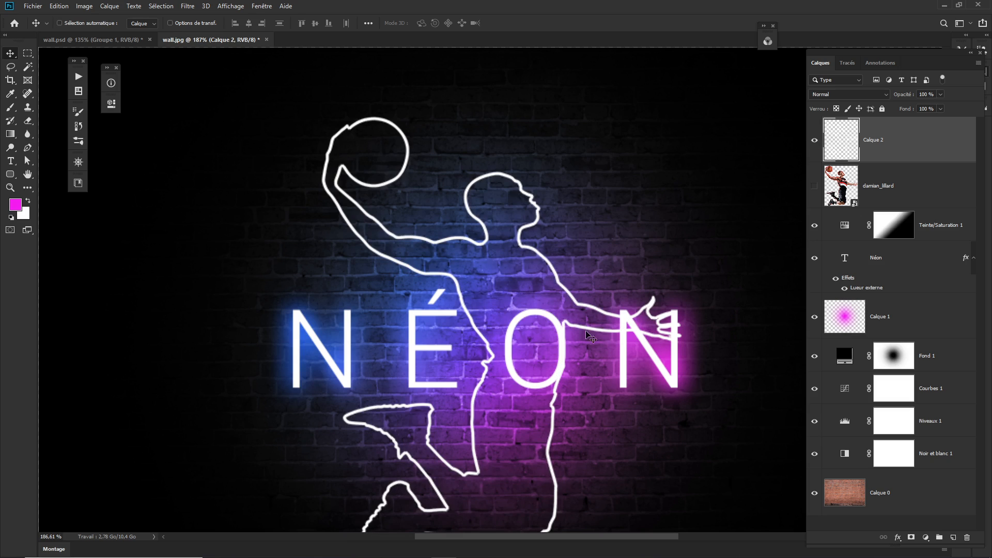
Hide the Néon text layer and copy its layer style
{"action": "left_click", "coordinate": [814, 259]}
{"action": "left_click", "coordinate": [558, 320], "text": "ctrl+alt"}
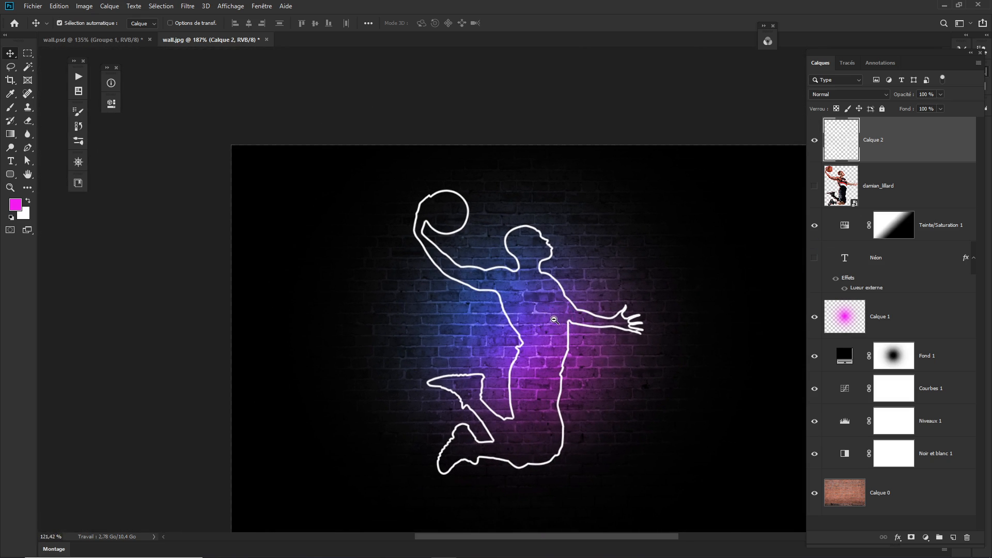
{"action": "left_click_drag", "start_coordinate": [595, 270], "coordinate": [560, 247]}
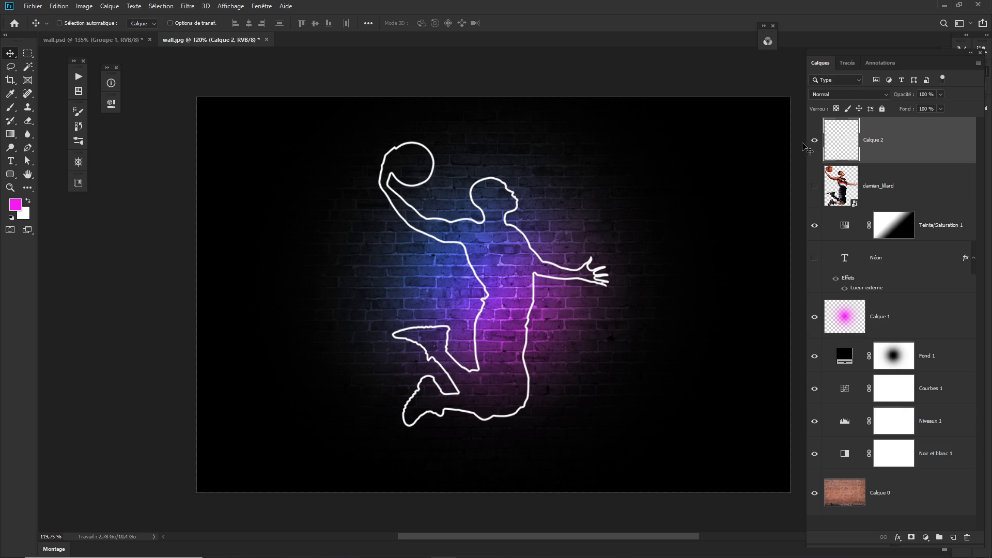
{"action": "right_click", "coordinate": [847, 279]}
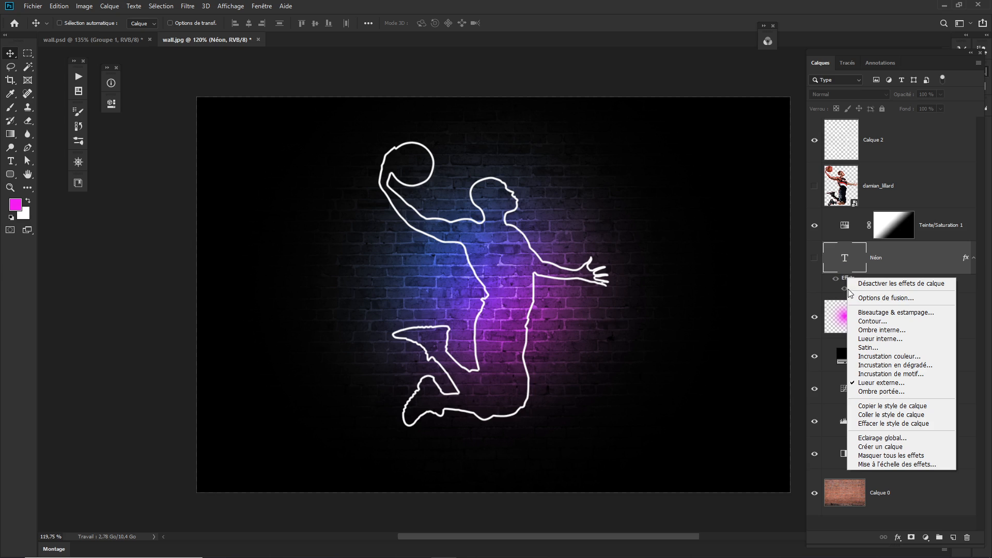
{"action": "left_click", "coordinate": [876, 406]}
Rename the Calque 2 layer as outline
{"action": "left_click", "coordinate": [875, 142]}
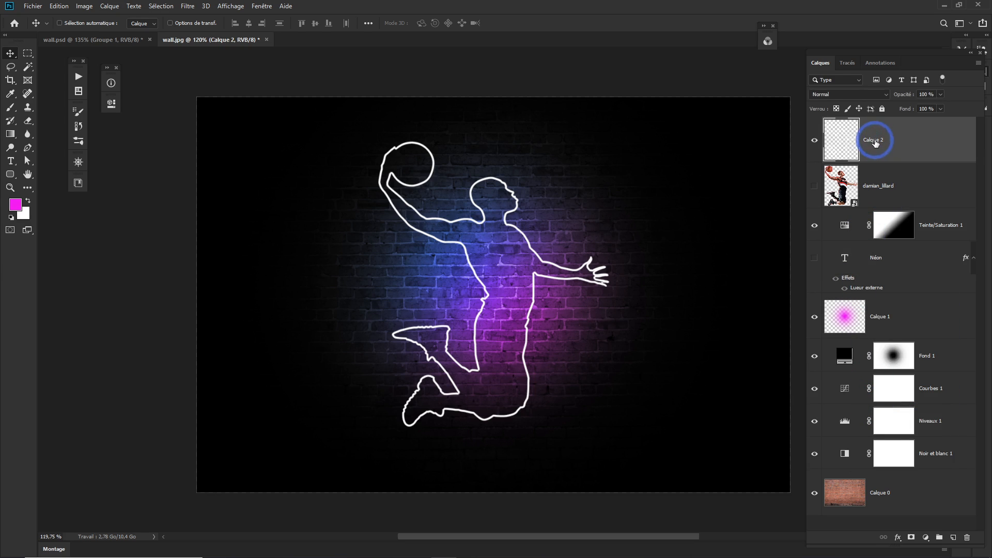
{"action": "double_click", "coordinate": [874, 140]}
{"action": "type", "text": "ou"}
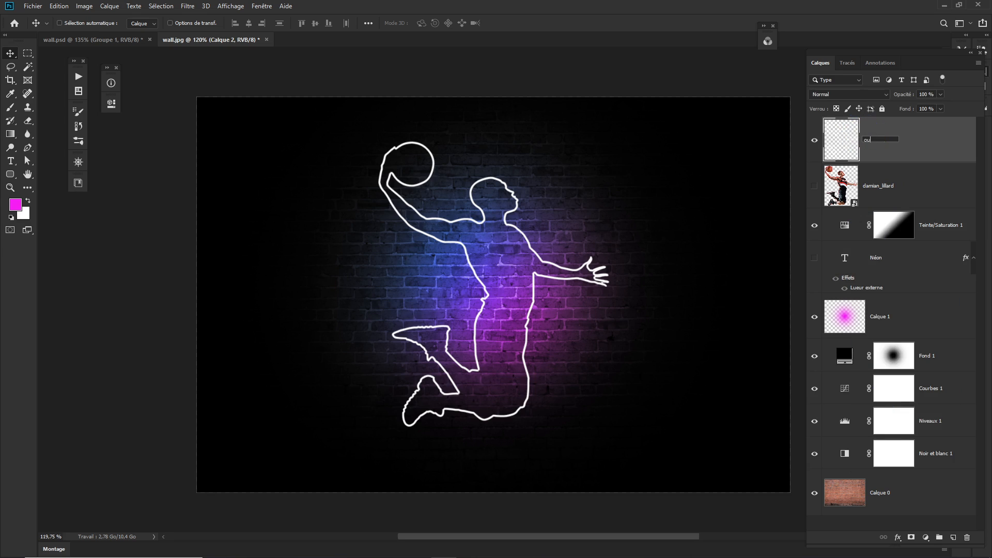
{"action": "type", "text": "tline"}
{"action": "key", "text": "Return"}
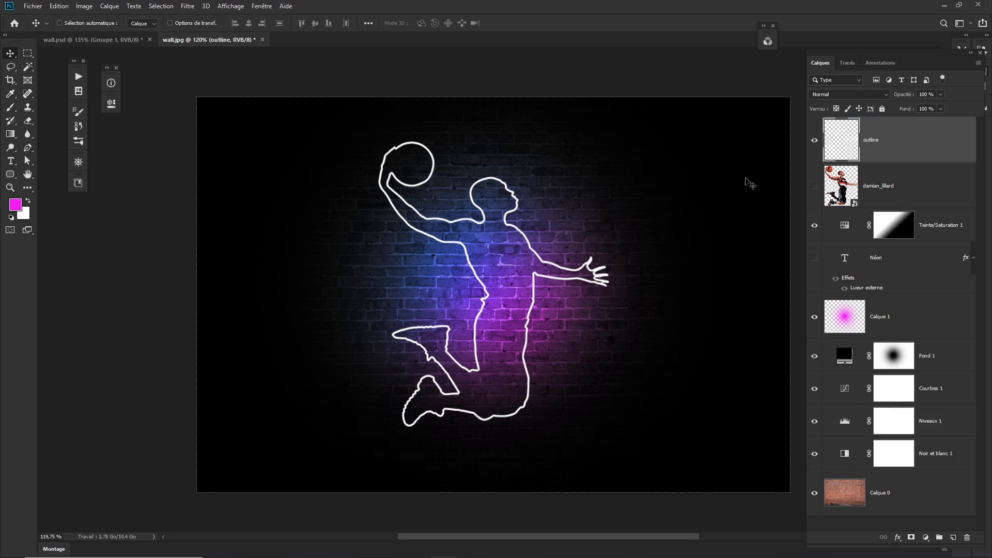
Paste the copied layer style onto the outline layer and move the Teinte/Saturation 1 adjustment above it
{"action": "left_click", "coordinate": [898, 137]}
{"action": "right_click", "coordinate": [899, 137]}
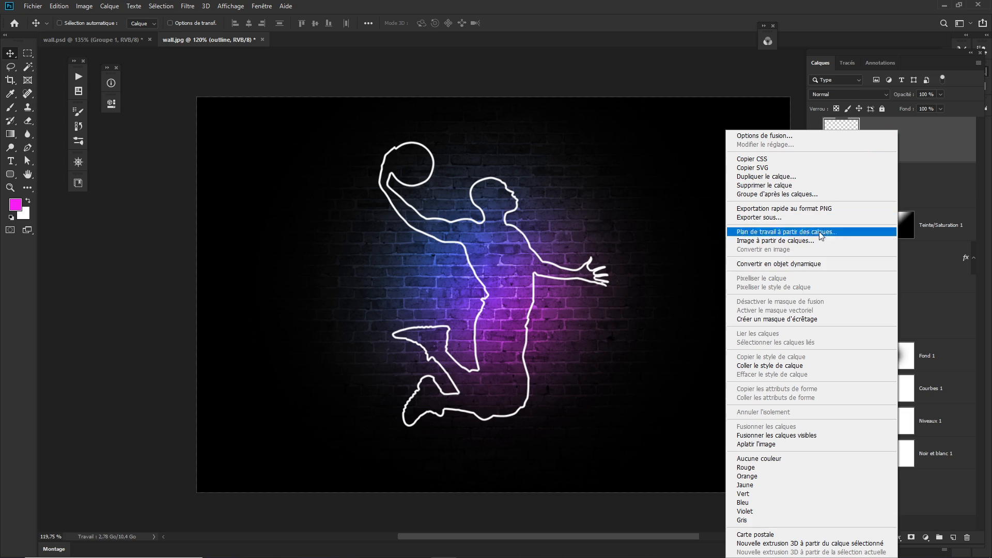
{"action": "left_click", "coordinate": [767, 367]}
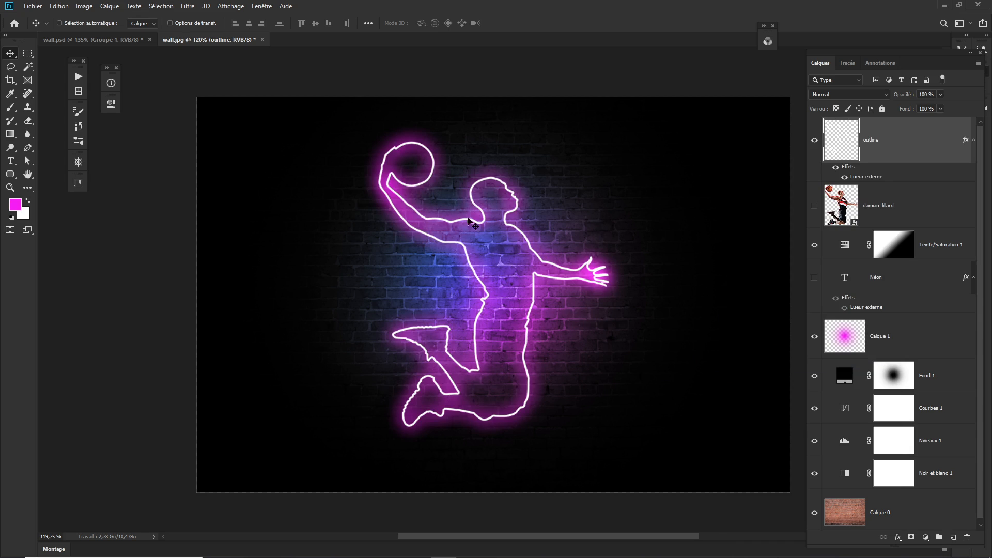
{"action": "left_click", "coordinate": [937, 242]}
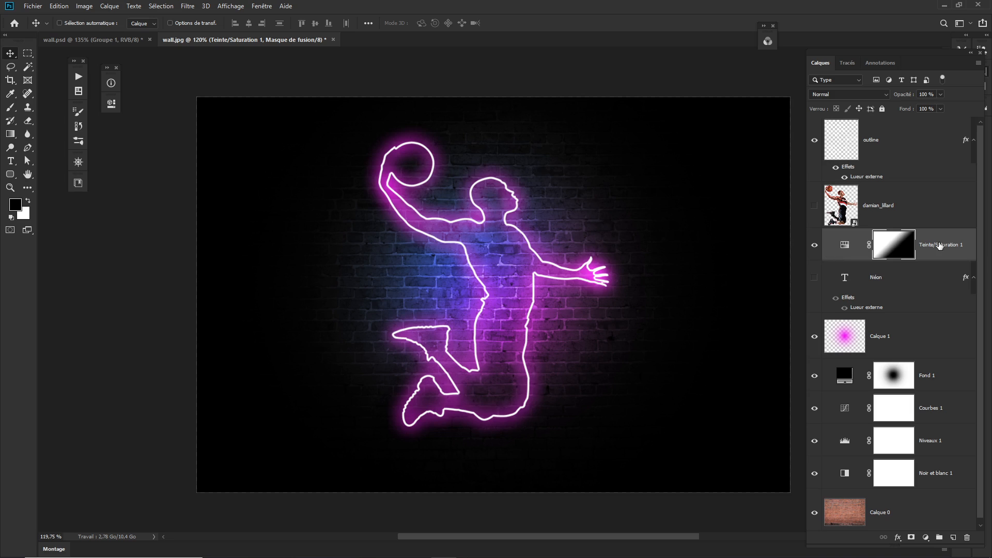
{"action": "left_click_drag", "start_coordinate": [951, 250], "coordinate": [943, 126]}
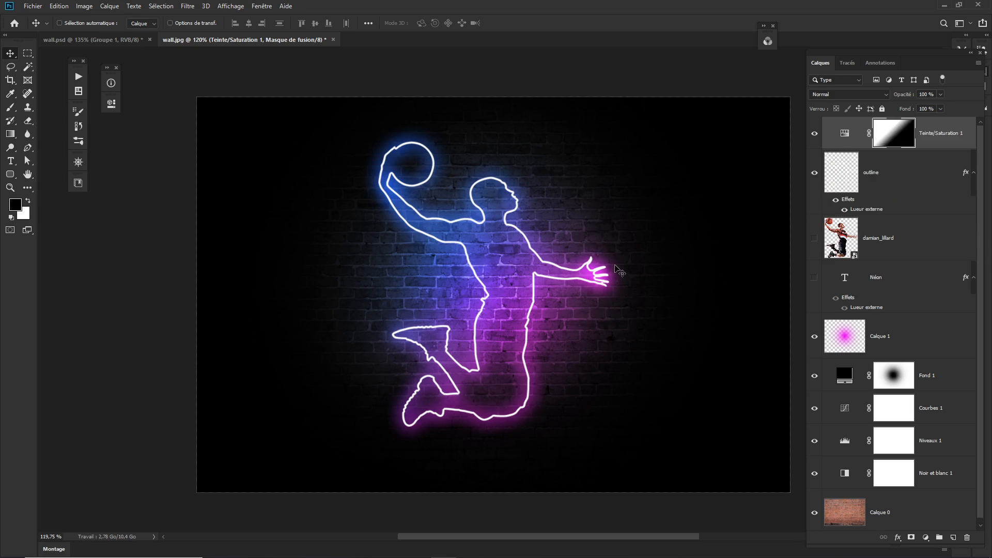
Scale the player outline down proportionally about its centre to 88.60 %
{"action": "left_click", "coordinate": [878, 175]}
{"action": "key", "text": "ctrl+t"}
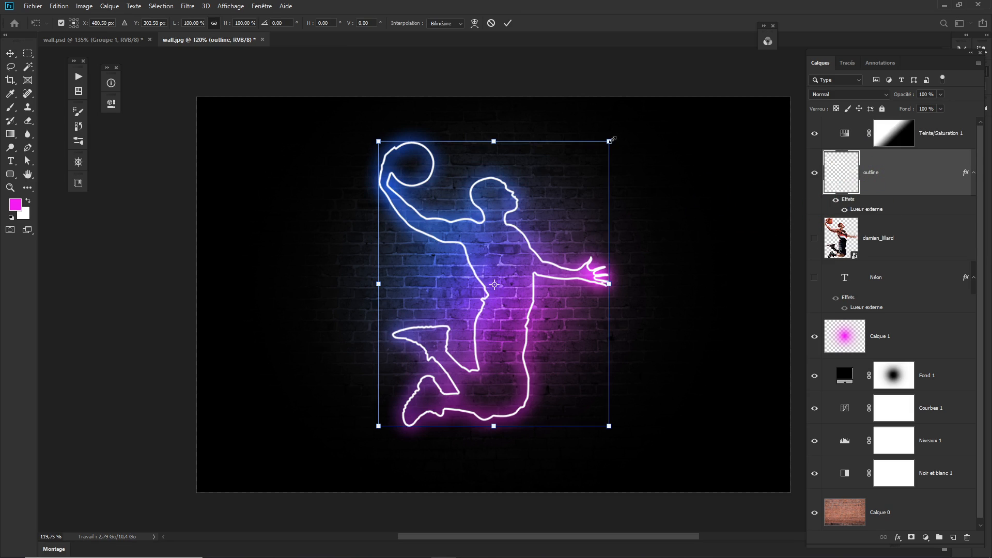
{"action": "left_click_drag", "start_coordinate": [612, 139], "coordinate": [601, 158]}
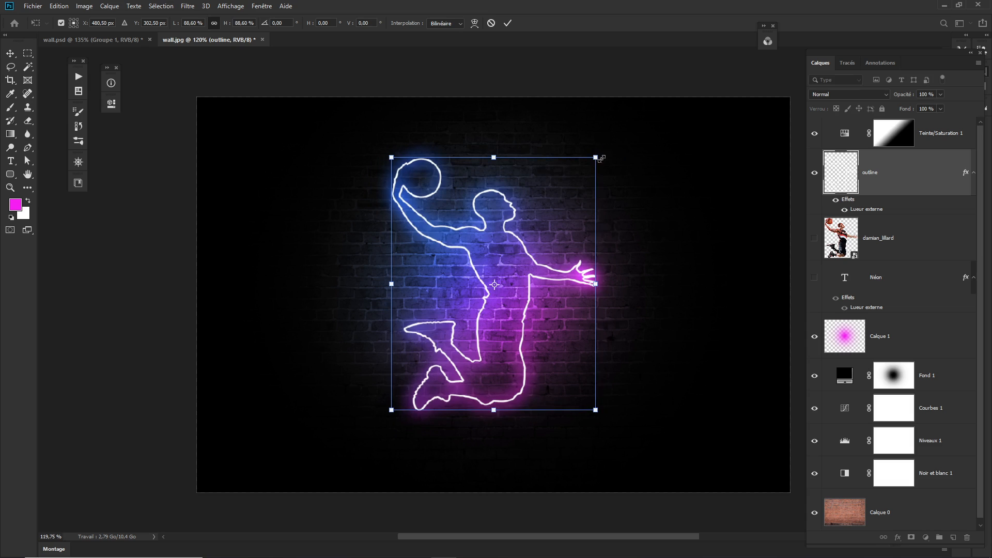
{"action": "key", "text": "Return"}
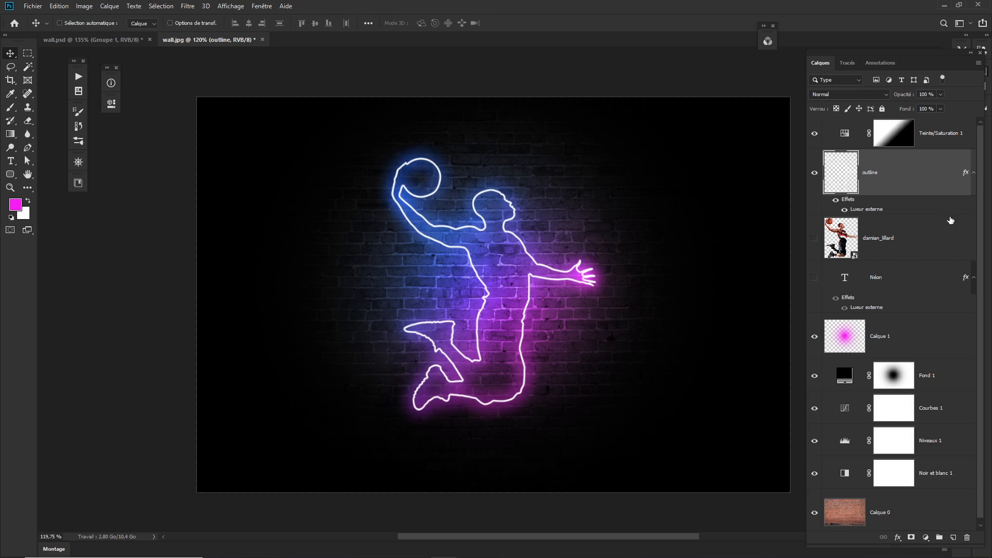
Place 1200px-Swoosh.svg in the wall.jpg document, scale it to about 17.17 %, and position it in the image's lower-left corner
{"action": "key", "text": "alt+Tab"}
{"action": "left_click_drag", "start_coordinate": [703, 307], "coordinate": [310, 339]}
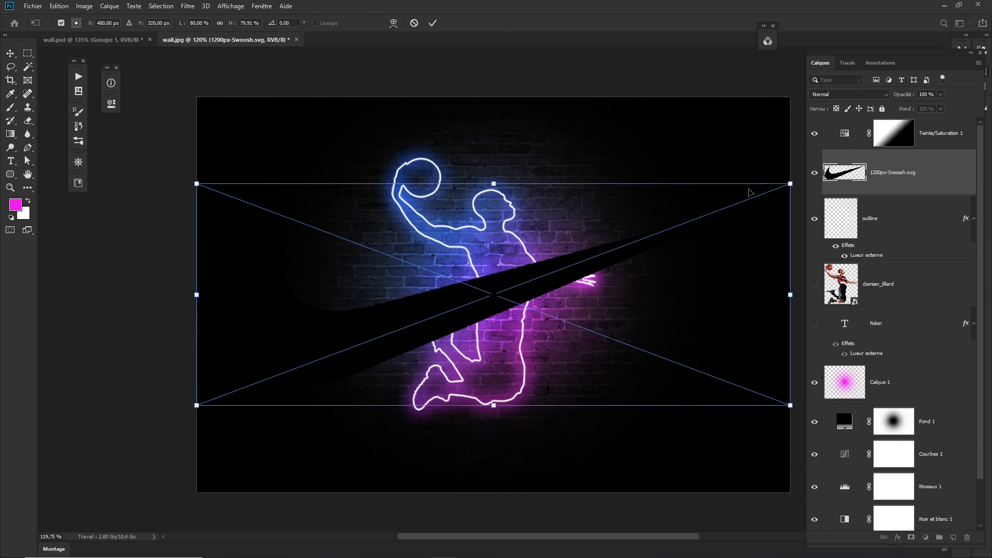
{"action": "left_click_drag", "start_coordinate": [789, 183], "coordinate": [560, 282]}
{"action": "left_click_drag", "start_coordinate": [469, 298], "coordinate": [254, 453]}
{"action": "key", "text": "Return"}
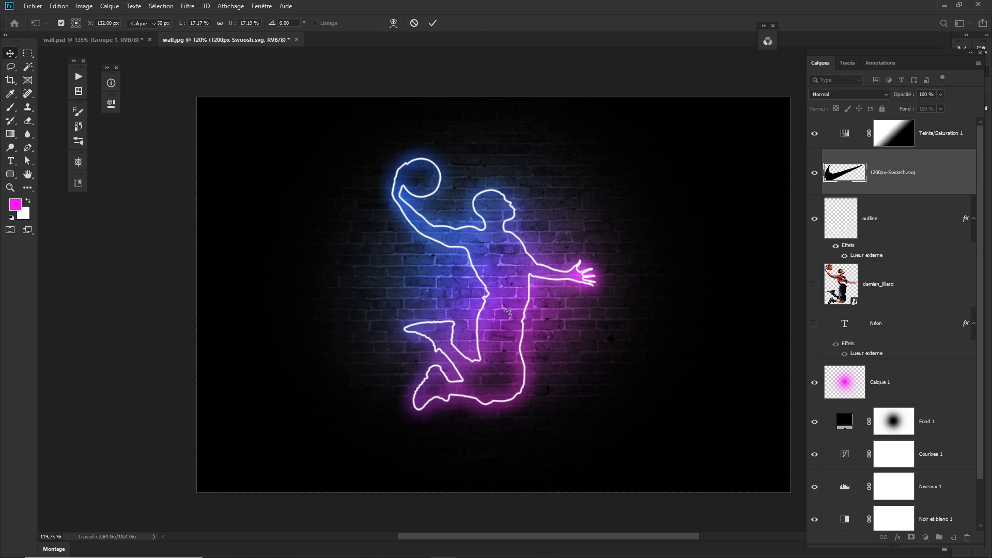
Paste the copied neon layer style onto the 1200px-Swoosh.svg layer and nudge the logo slightly down and left
{"action": "right_click", "coordinate": [922, 187]}
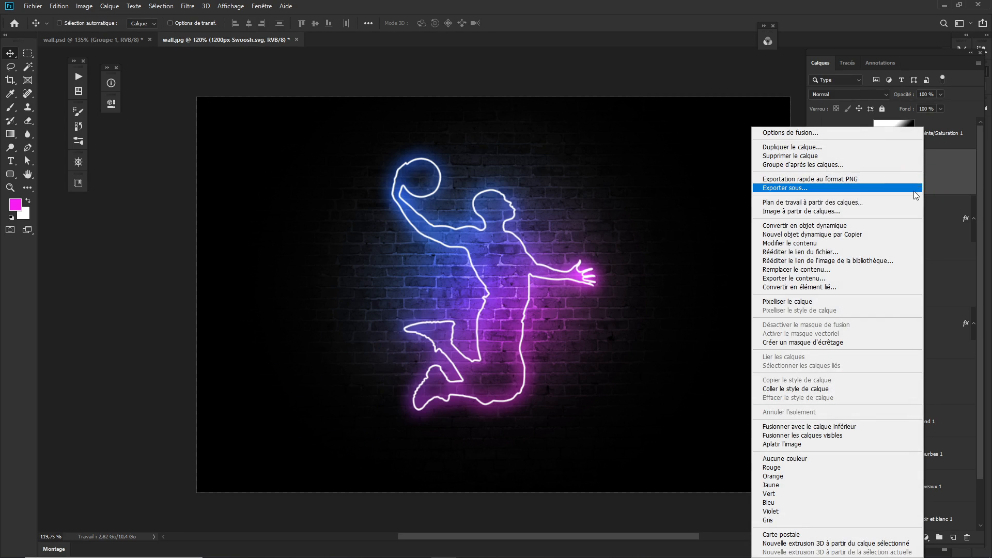
{"action": "left_click", "coordinate": [792, 390]}
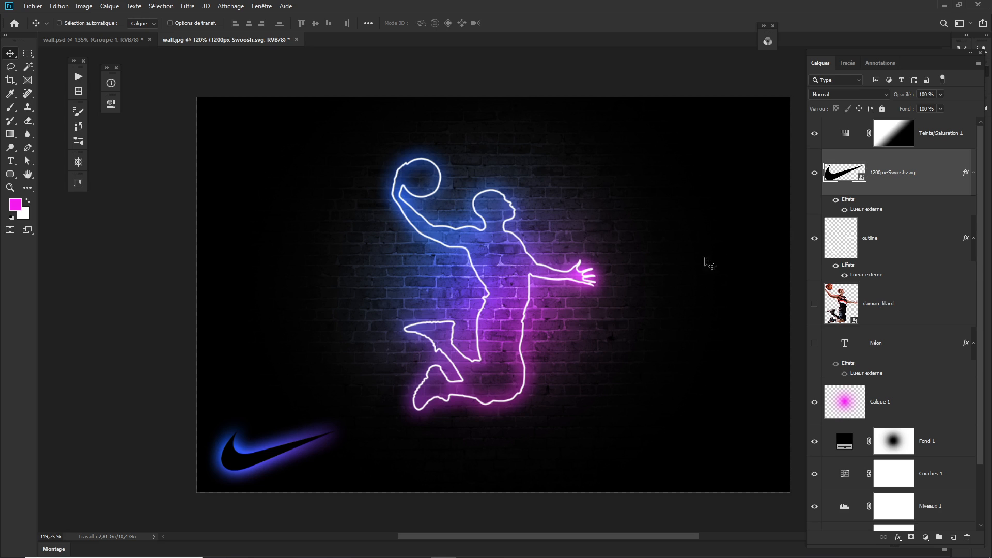
{"action": "mouse_move", "coordinate": [264, 452]}
{"action": "left_mouse_down"}
{"action": "mouse_move", "coordinate": [336, 454]}
{"action": "mouse_move", "coordinate": [572, 420]}
{"action": "mouse_move", "coordinate": [686, 420]}
{"action": "mouse_move", "coordinate": [705, 76]}
{"action": "mouse_move", "coordinate": [717, 93]}
{"action": "mouse_move", "coordinate": [566, 127]}
{"action": "mouse_move", "coordinate": [263, 457]}
{"action": "left_mouse_up"}
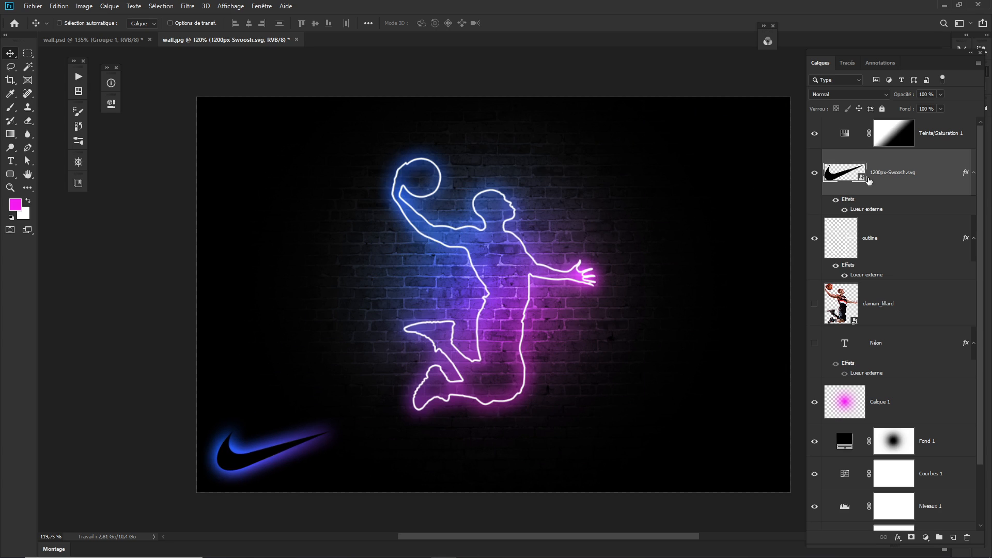
Set the swoosh's outer glow to 15 % spread (Grossi) and 13 px size (Taille), and invert the logo's colours
{"action": "left_click", "coordinate": [849, 200]}
{"action": "double_click", "coordinate": [849, 201]}
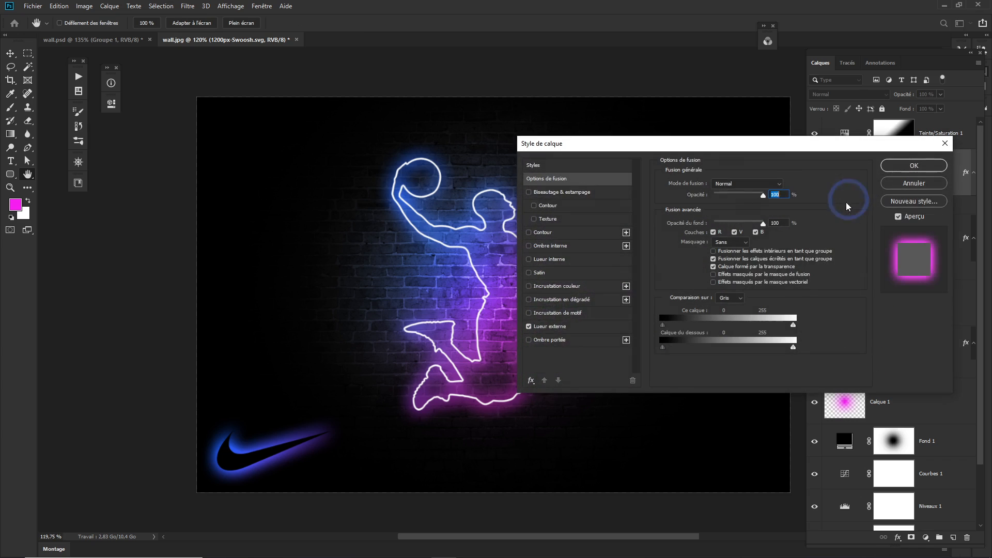
{"action": "left_click", "coordinate": [549, 326]}
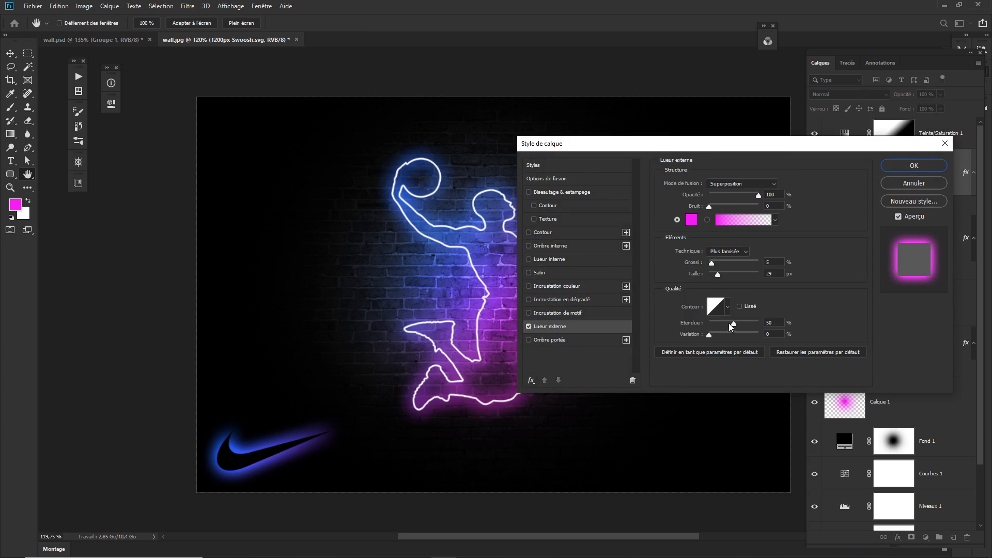
{"action": "left_click_drag", "start_coordinate": [716, 275], "coordinate": [715, 263]}
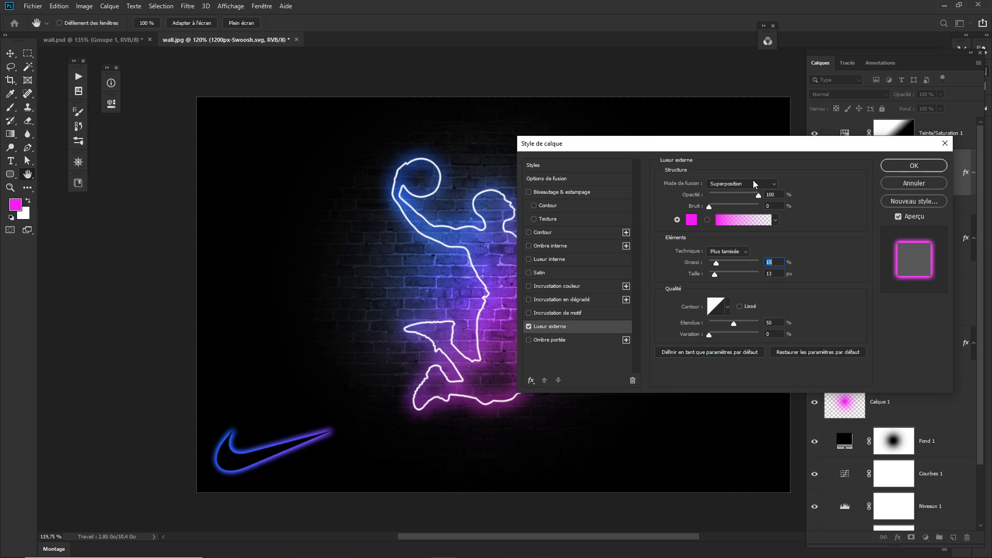
{"action": "left_click", "coordinate": [909, 166]}
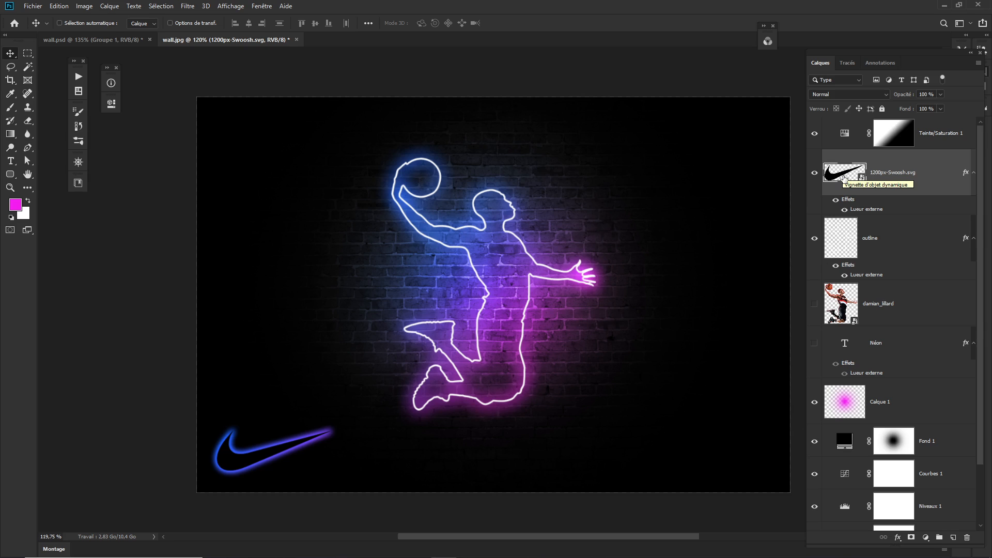
{"action": "key", "text": "ctrl+i"}
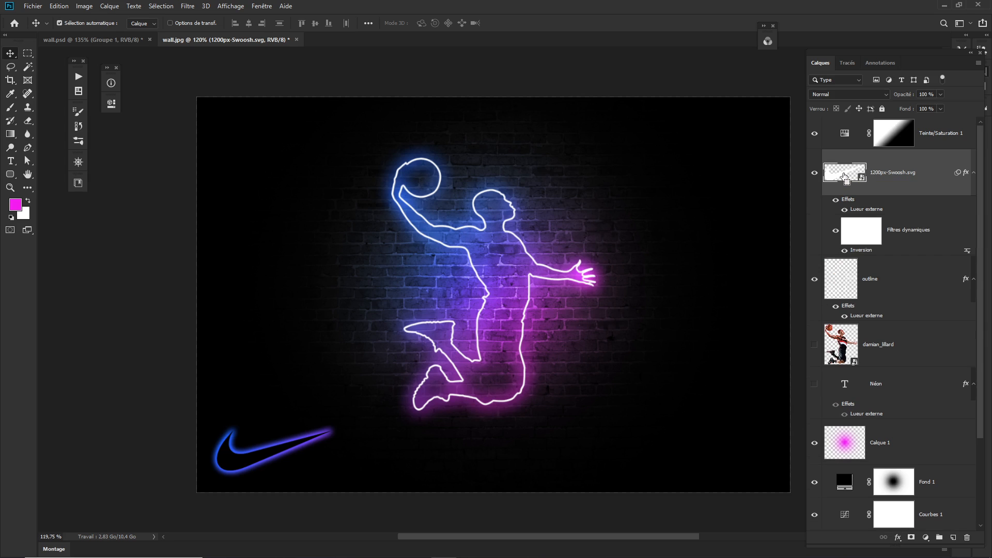